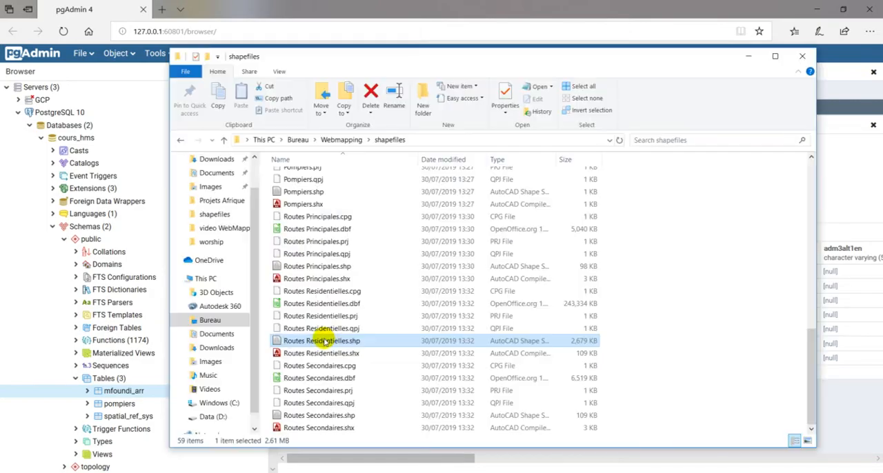
Load Routes Residentielles.shp and Routes Principales.shp from the shapefiles folder into the QGIS project as layers.
mouse_move(327, 343)
left_mouse_down()
mouse_move(347, 458)
mouse_move(316, 461)
mouse_move(365, 376)
mouse_move(365, 351)
left_mouse_up()
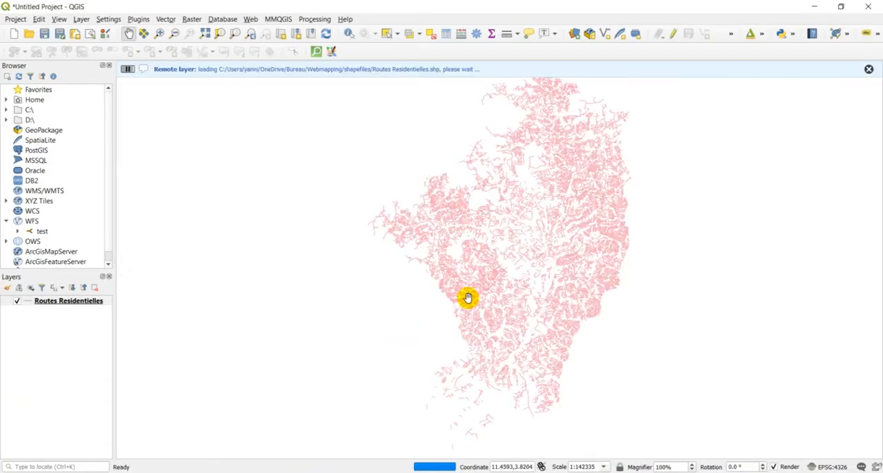
scroll(604, 231, "up", 1)
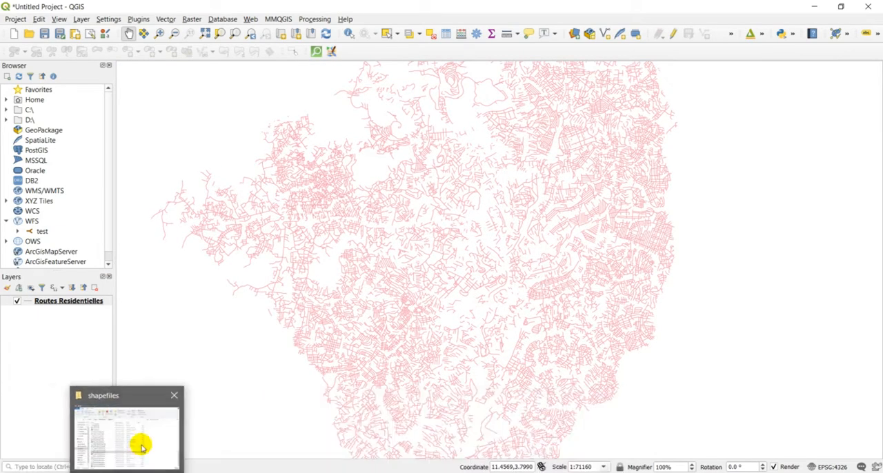
left_click(142, 445)
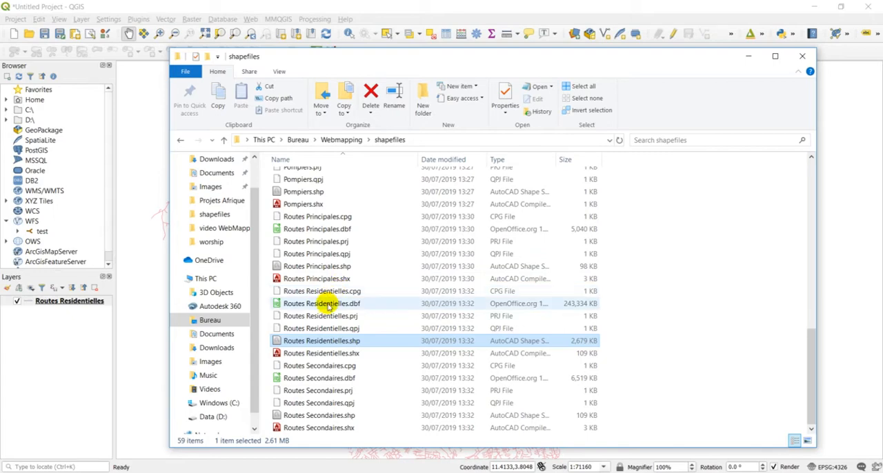
left_click(322, 268)
left_click_drag(322, 269, 143, 344)
left_click(366, 6)
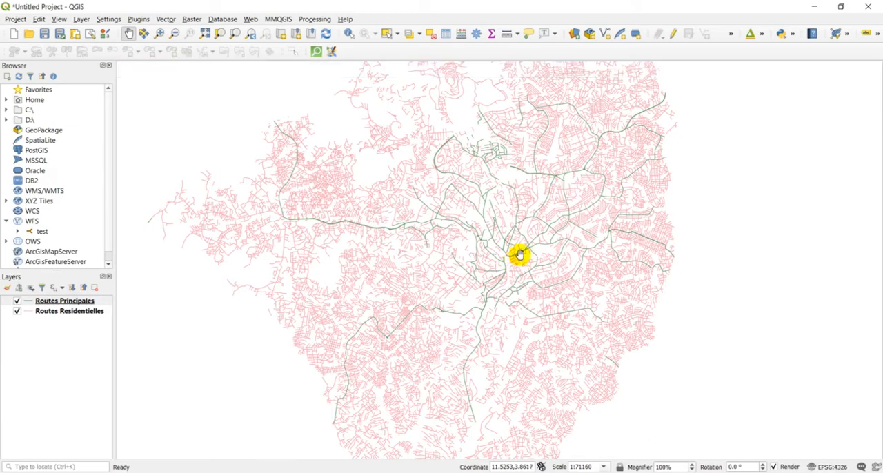
Add banques.shp from the shapefiles folder to the QGIS project as a layer.
left_click(137, 472)
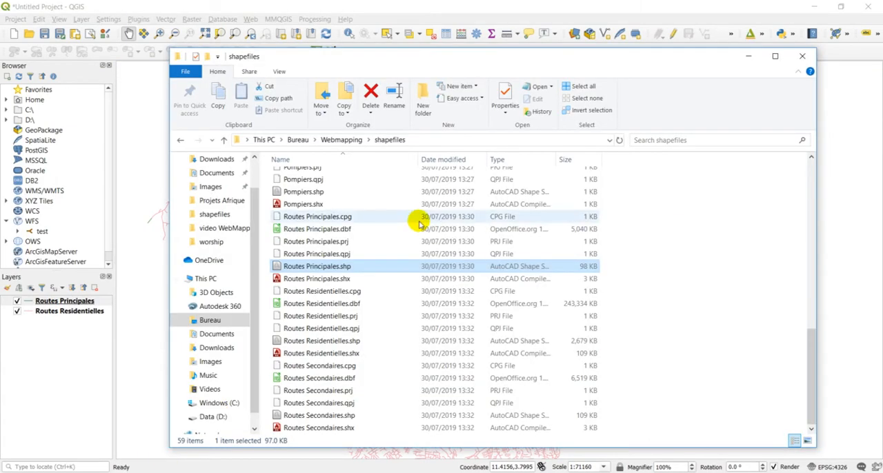
scroll(384, 240, "up", 12)
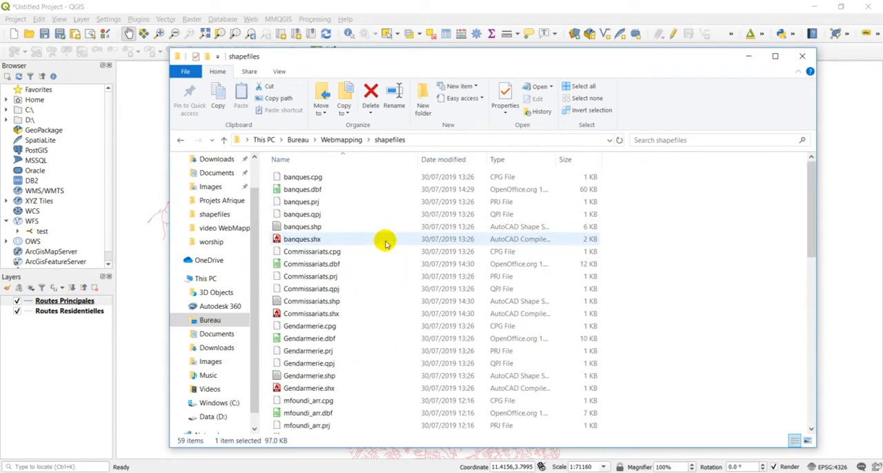
left_click(338, 227)
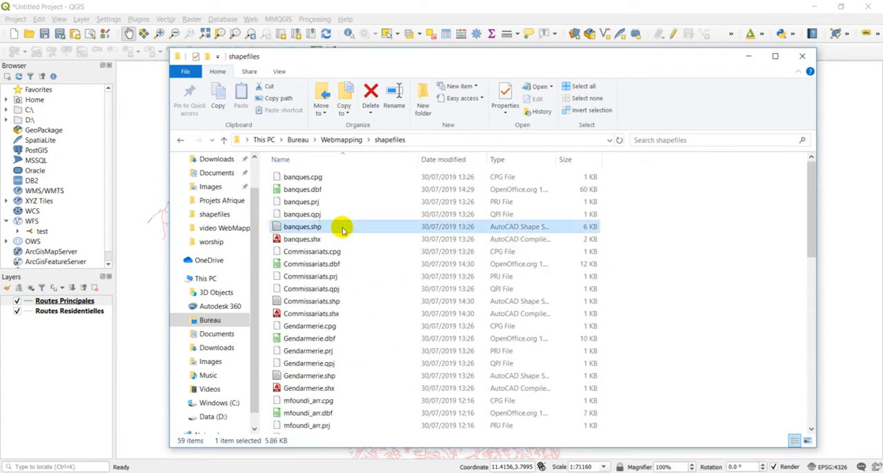
left_click_drag(345, 229, 145, 262)
left_click(374, 5)
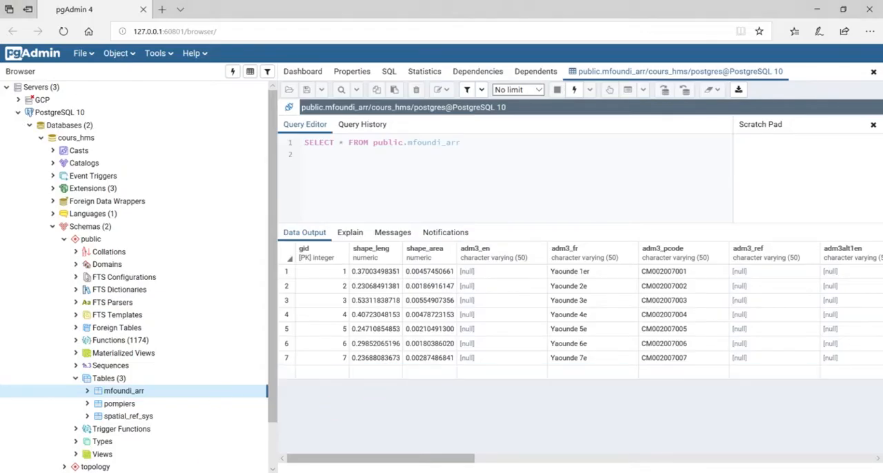
Launch PostGIS Shapefile Import/Export Manager and connect to database cours_hms on localhost, port 5432, as postgres with the account password.
key("super")
left_click(76, 143)
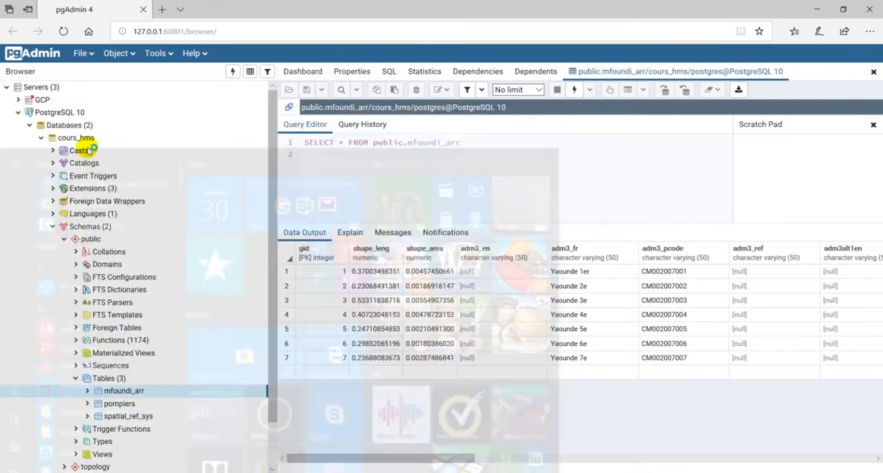
left_click(402, 118)
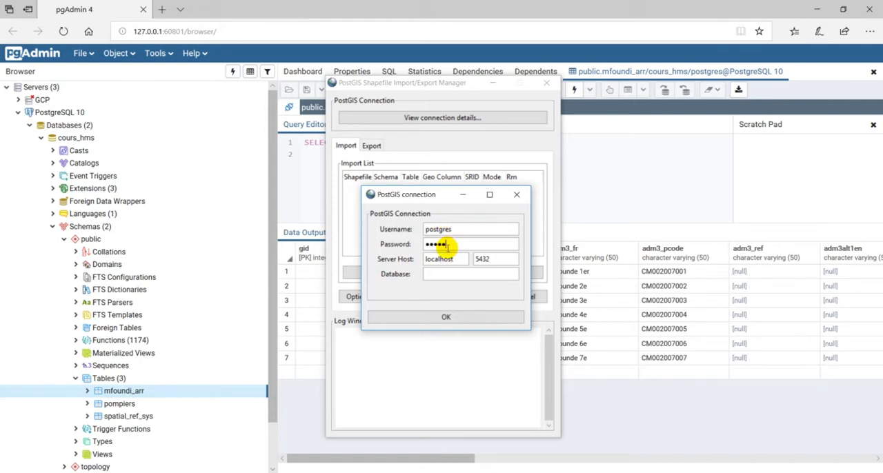
left_click(440, 276)
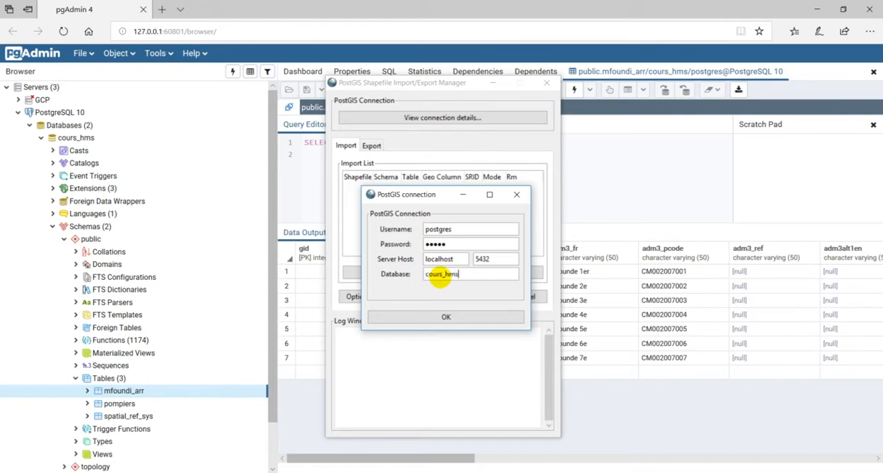
left_click(447, 316)
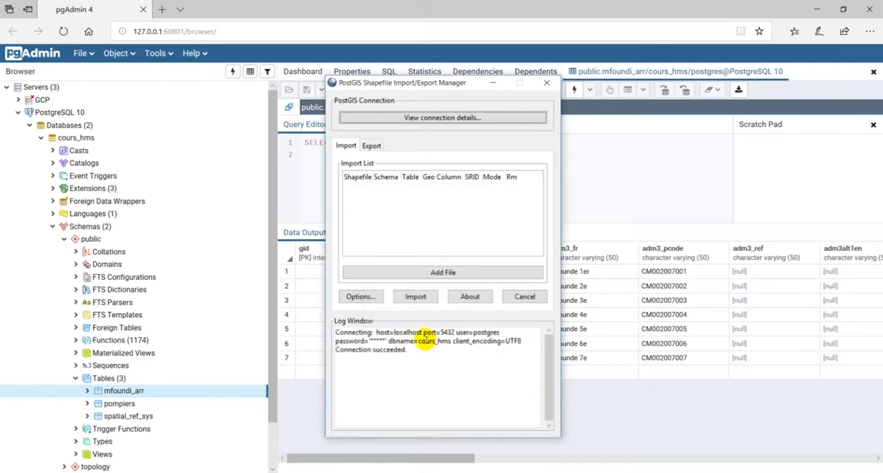
triple_click(407, 350)
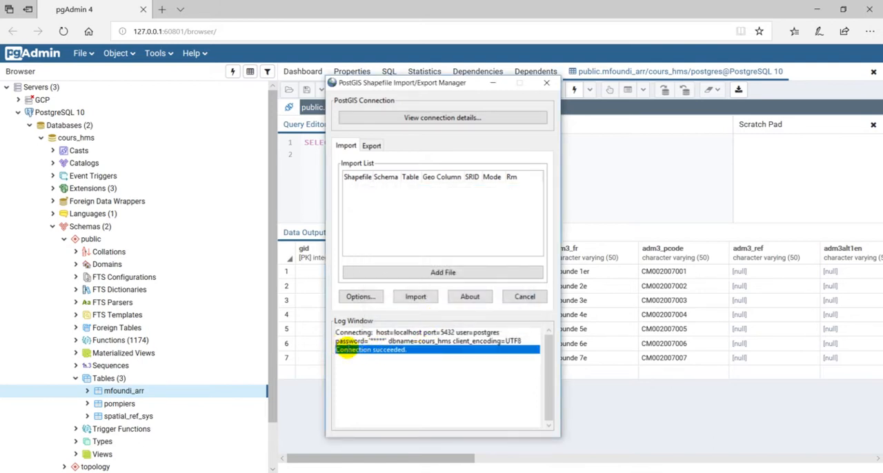
left_click(344, 349)
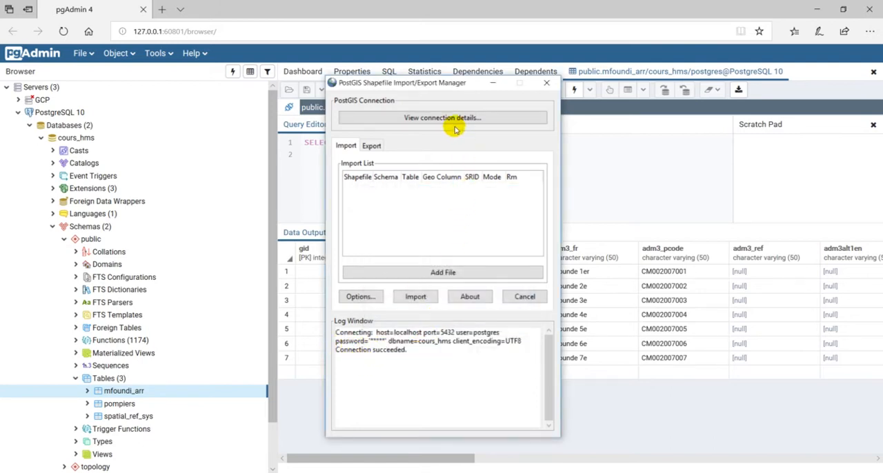
Add routes_principales.shp from the desktop's Webmapping/shapefiles folder to the import list.
left_click(431, 274)
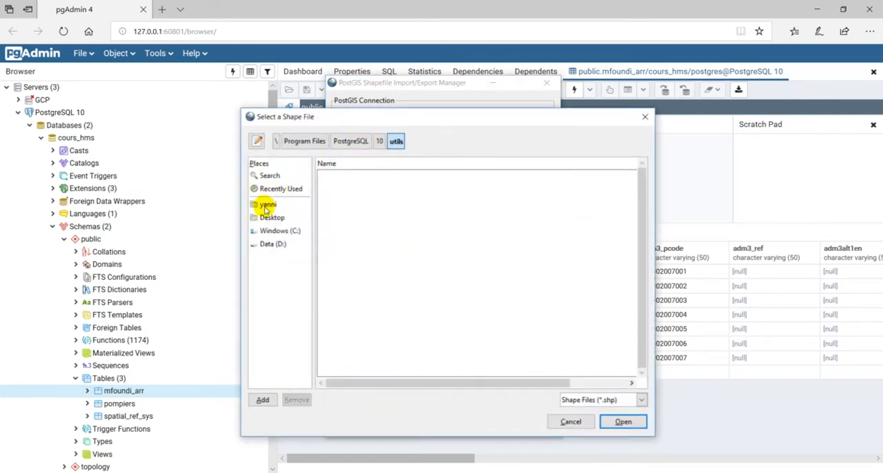
left_click(268, 204)
left_click(271, 217)
left_click(348, 176)
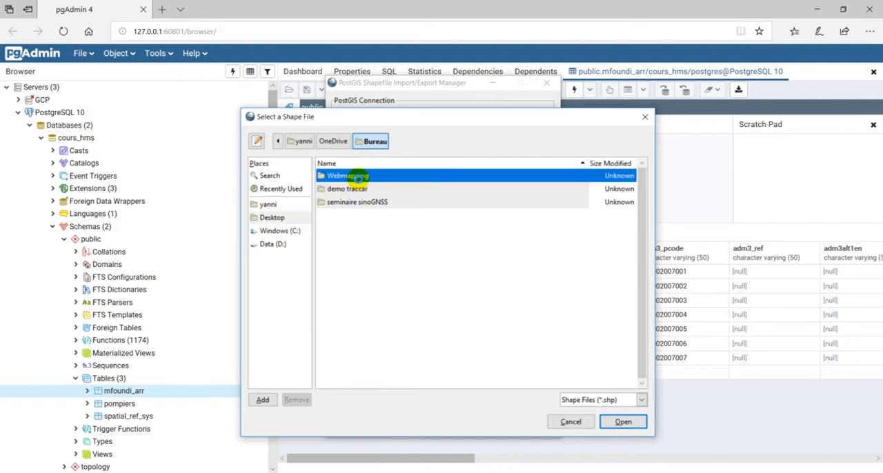
double_click(348, 176)
double_click(342, 201)
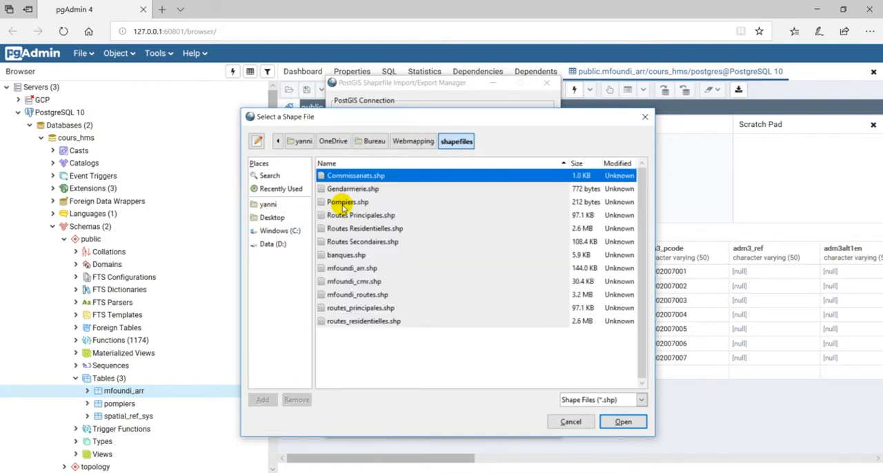
left_click(355, 310)
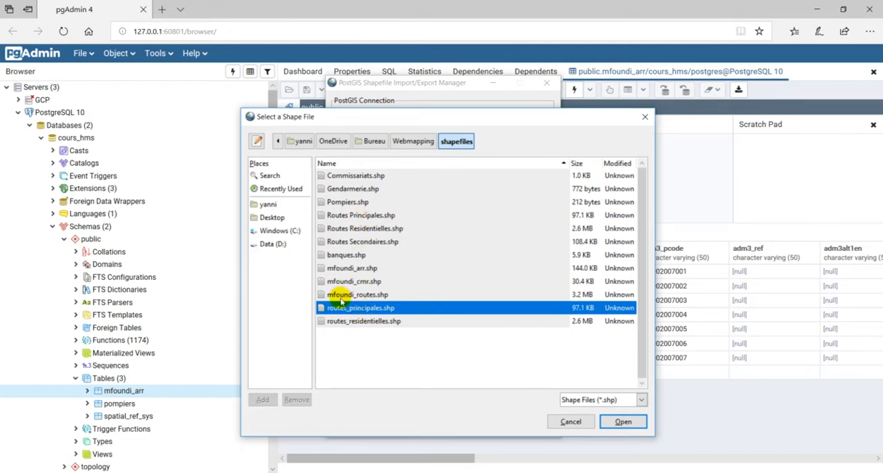
left_click(623, 422)
Set the SRID of the routes_principales import entry to 32632.
left_click(564, 190)
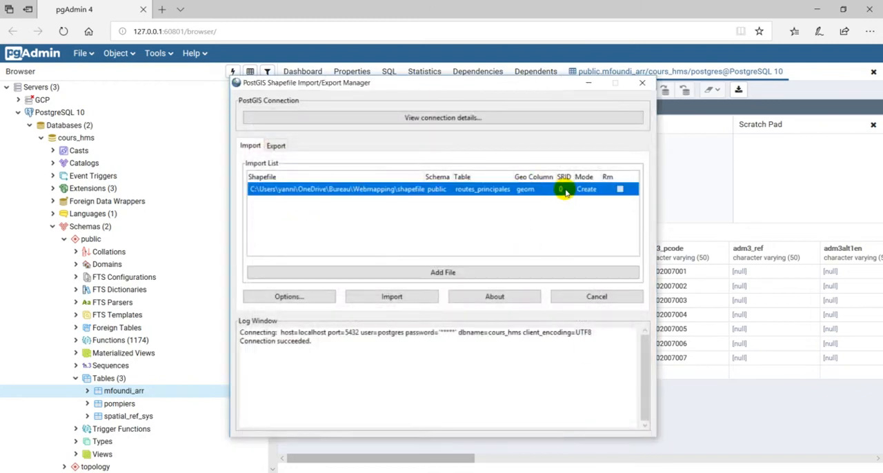
left_click(564, 190)
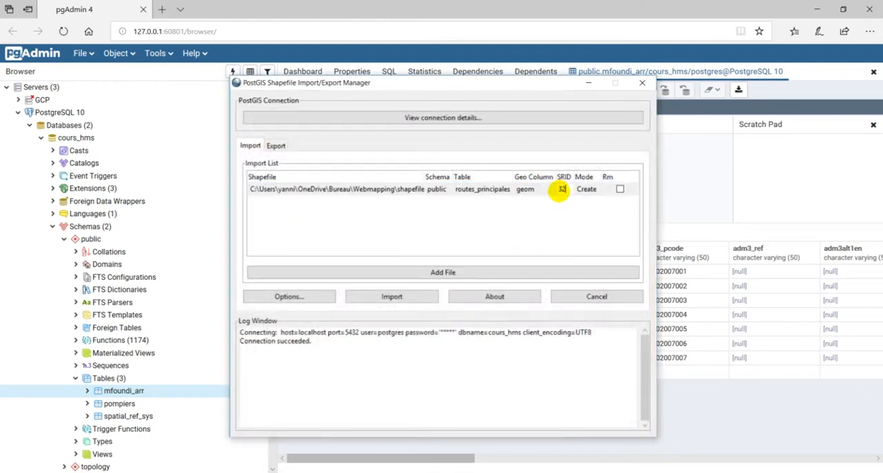
key("Return")
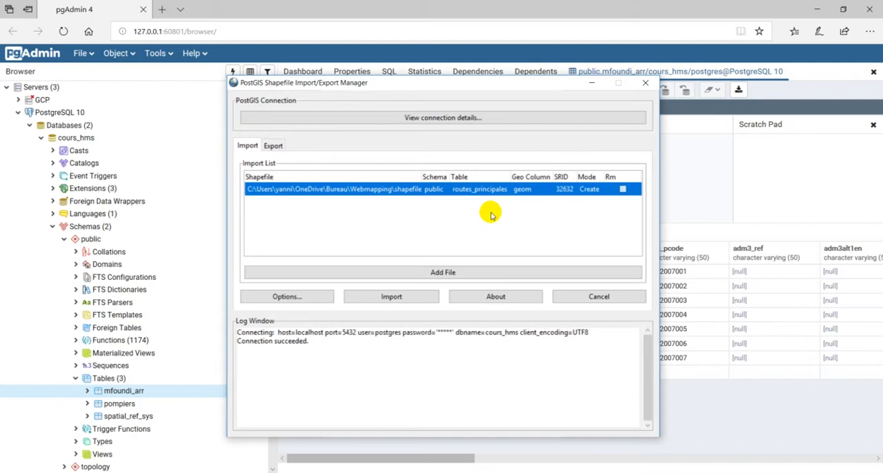
Add routes_residentielles.shp to the import list and set its SRID to 32632.
left_click(416, 269)
left_click(352, 321)
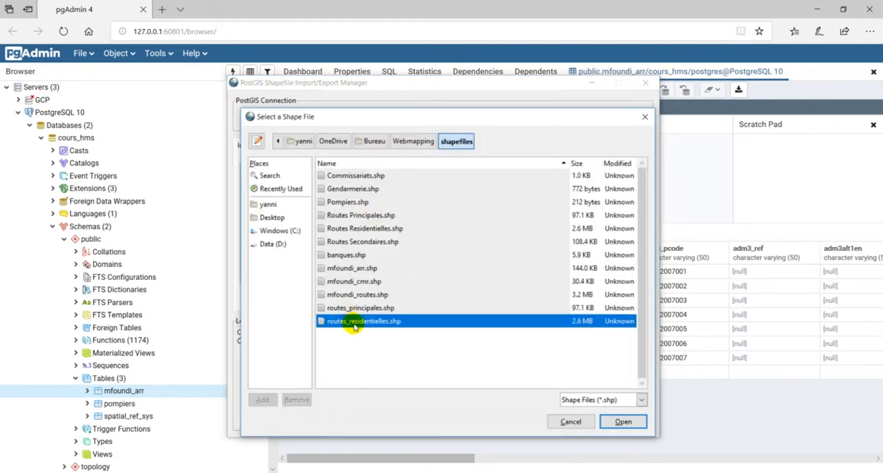
left_click(610, 422)
left_click(562, 202)
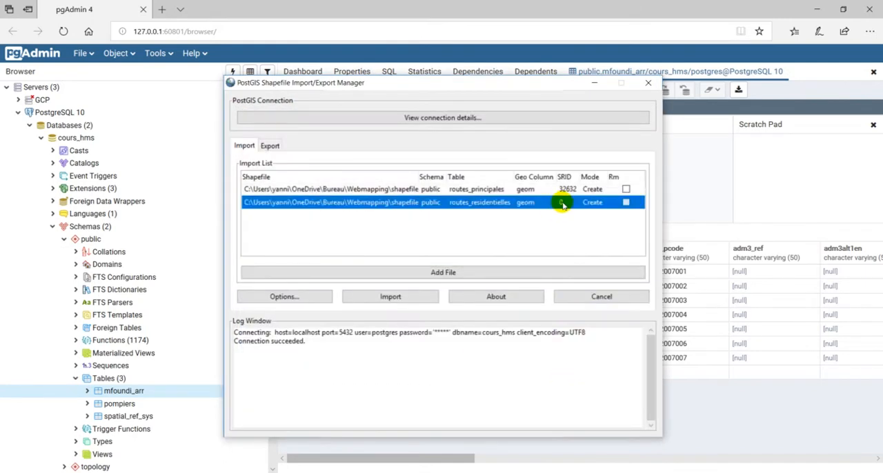
left_click(564, 204)
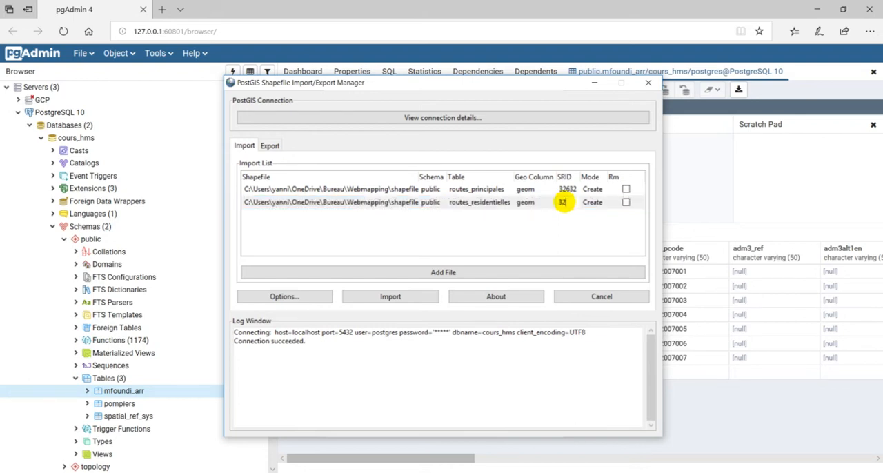
type("32632")
key("Return")
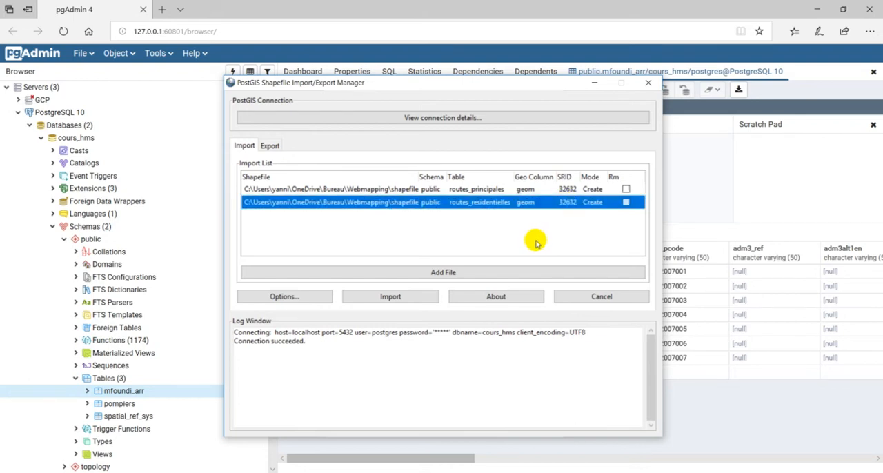
Import both listed road shapefiles into the database, check the import log, and close the import manager.
left_click(388, 297)
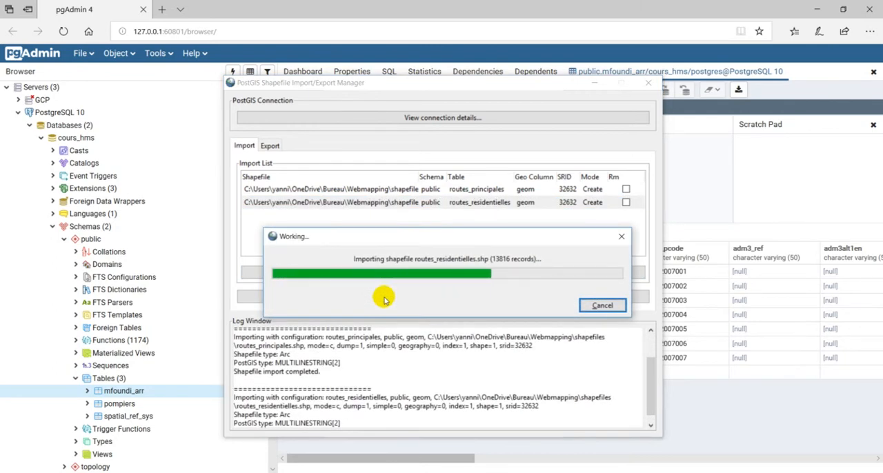
left_click_drag(324, 364, 238, 356)
scroll(331, 367, "down", 1)
left_click_drag(323, 417, 238, 415)
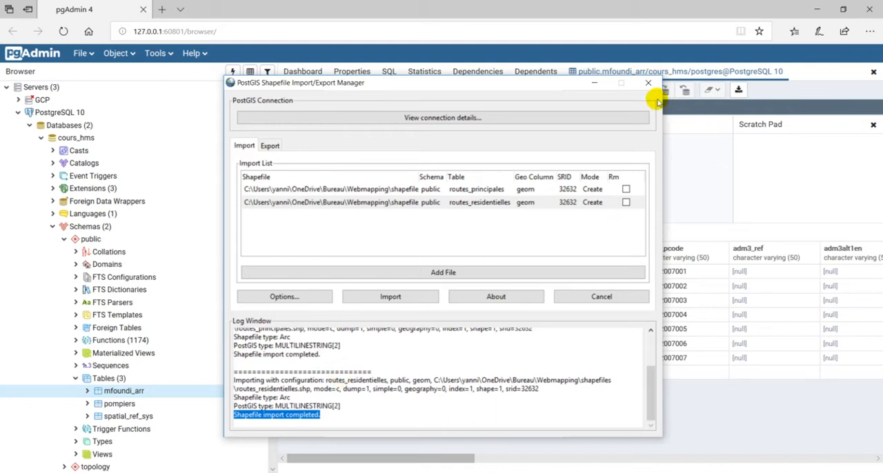
left_click(649, 84)
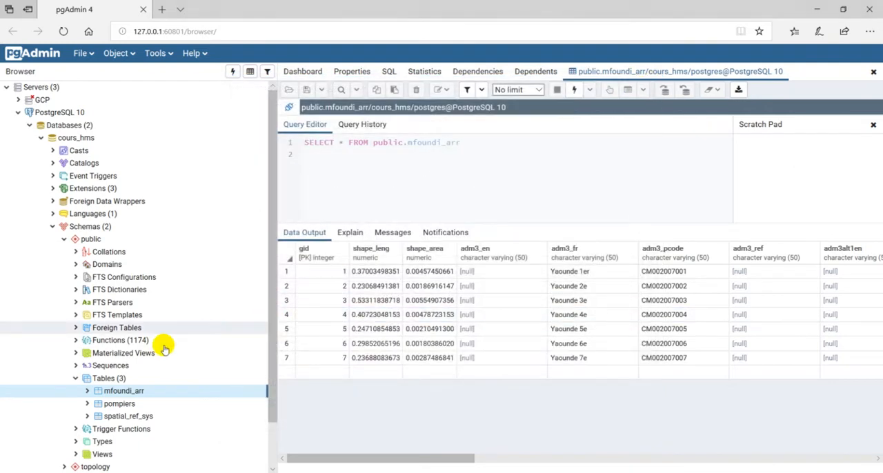
Refresh the Tables node of the public schema in cours_hms and expand it to show the imported tables.
right_click(136, 377)
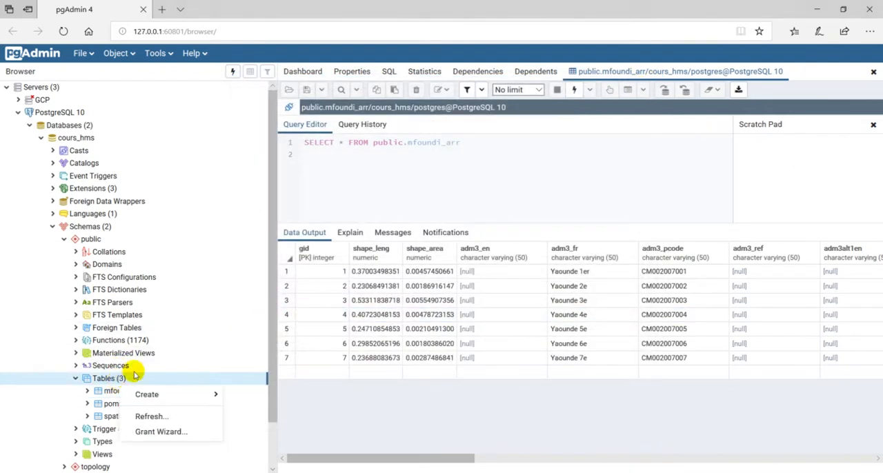
left_click(151, 417)
left_click(75, 378)
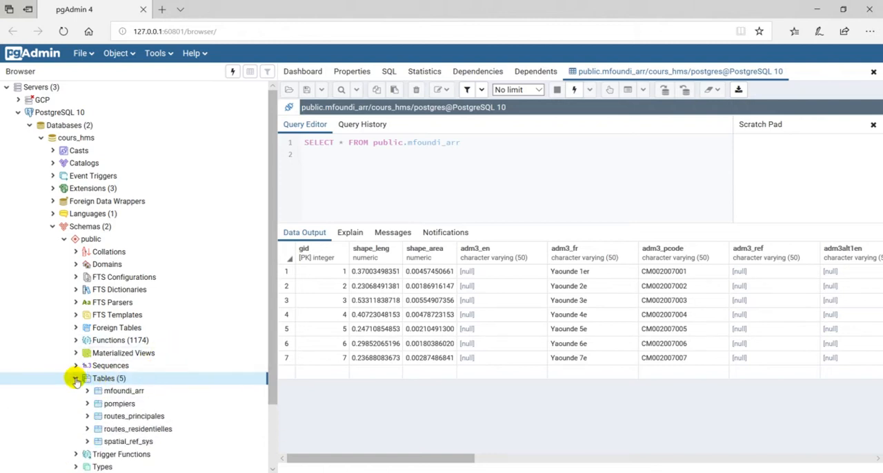
scroll(168, 366, "down", 1)
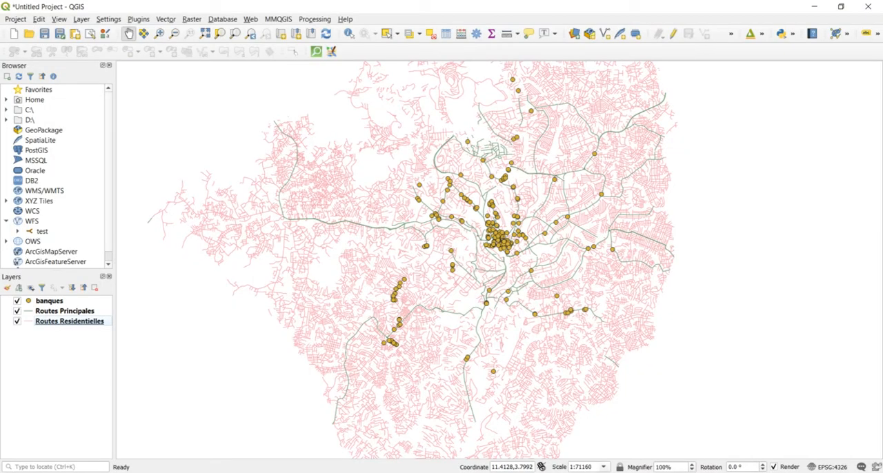
In QGIS, open the attribute table of the banques layer to examine its fields, and return to pgAdmin 4.
right_click(56, 302)
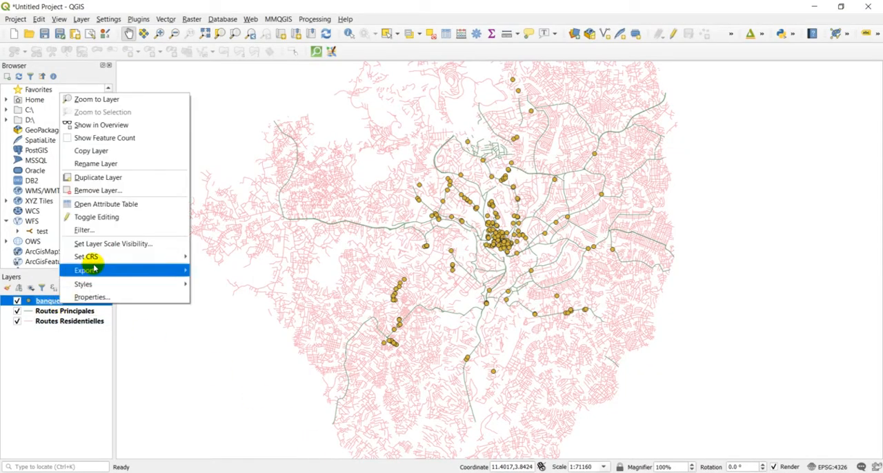
left_click(103, 205)
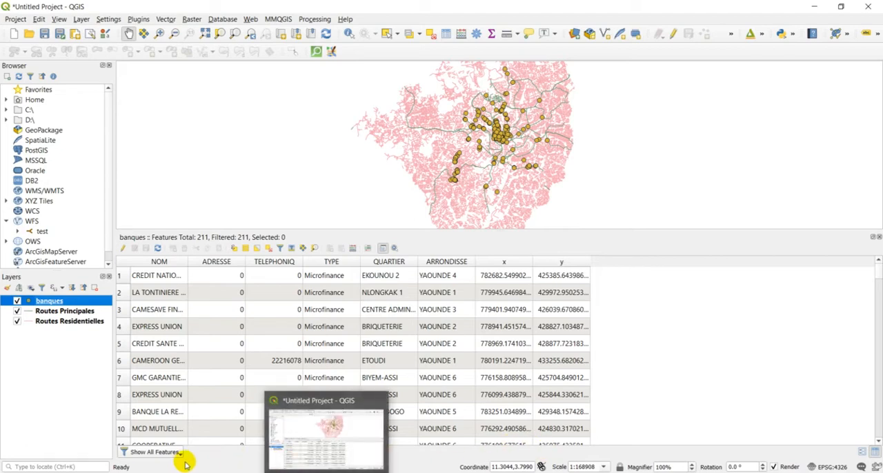
mouse_move(155, 472)
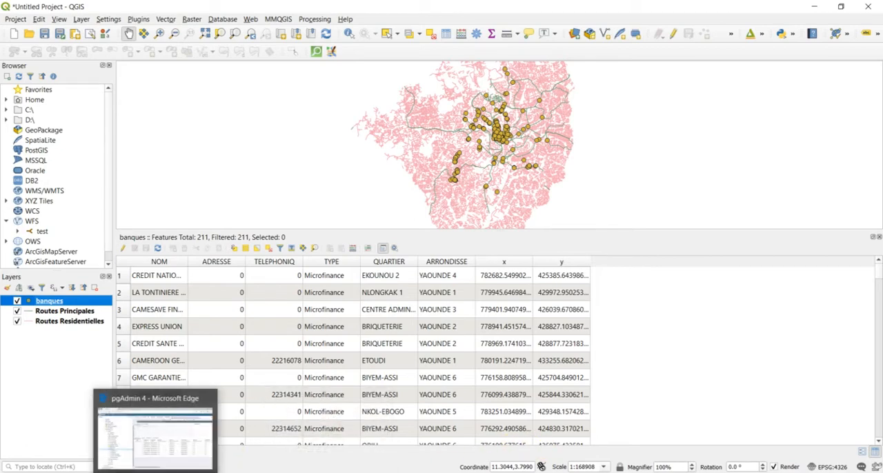
left_click(155, 435)
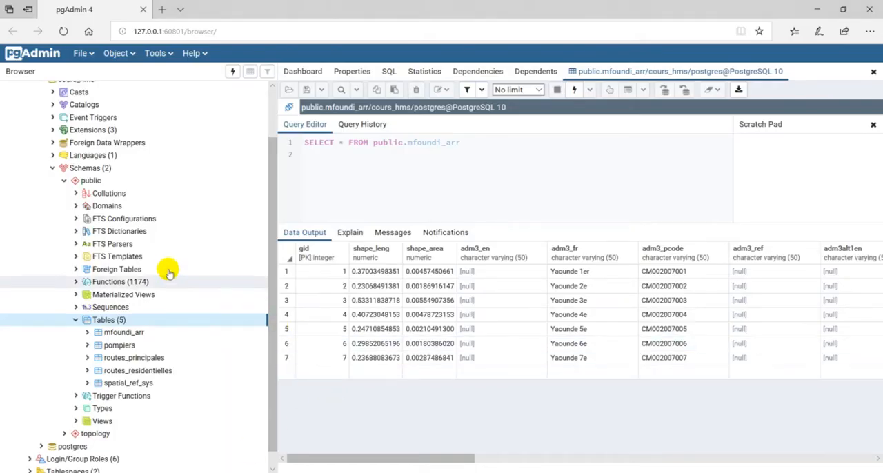
Start creating a new table under the public schema's Tables node and name it banques_non)spatiale.
right_click(131, 322)
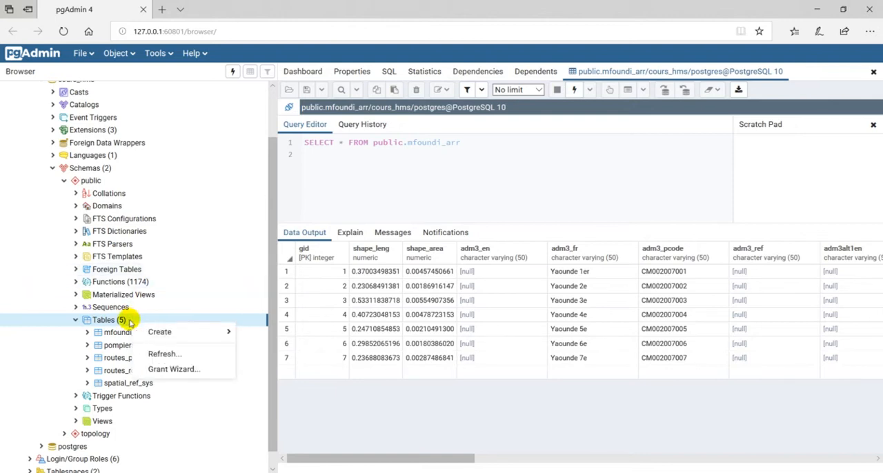
mouse_move(203, 332)
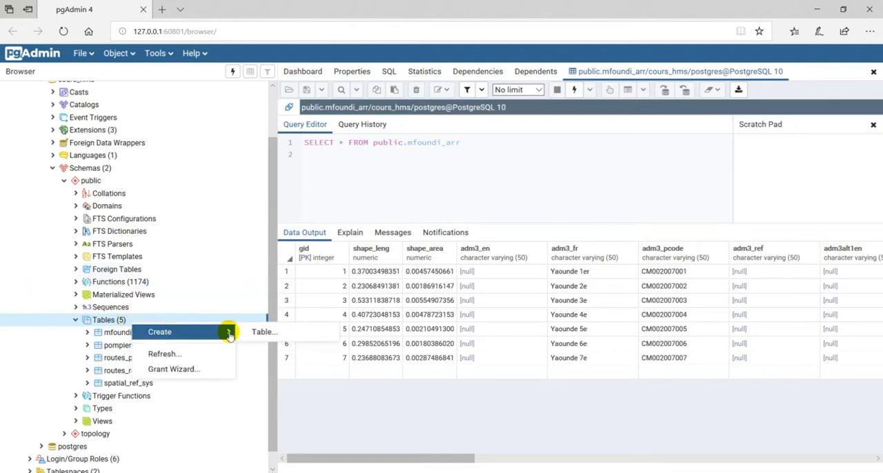
left_click(266, 331)
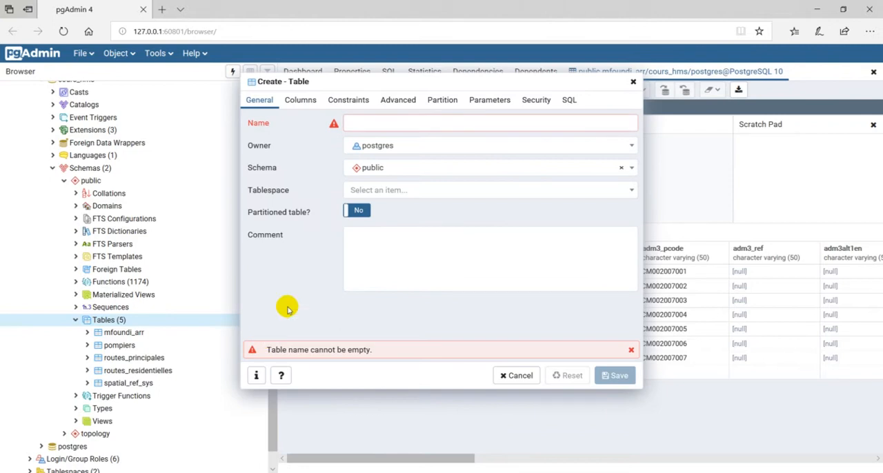
left_click(397, 122)
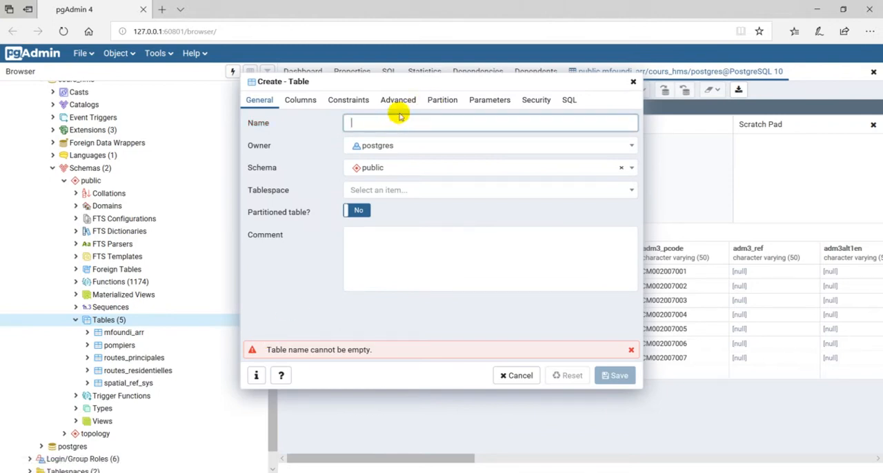
type("banques_non)spatiale")
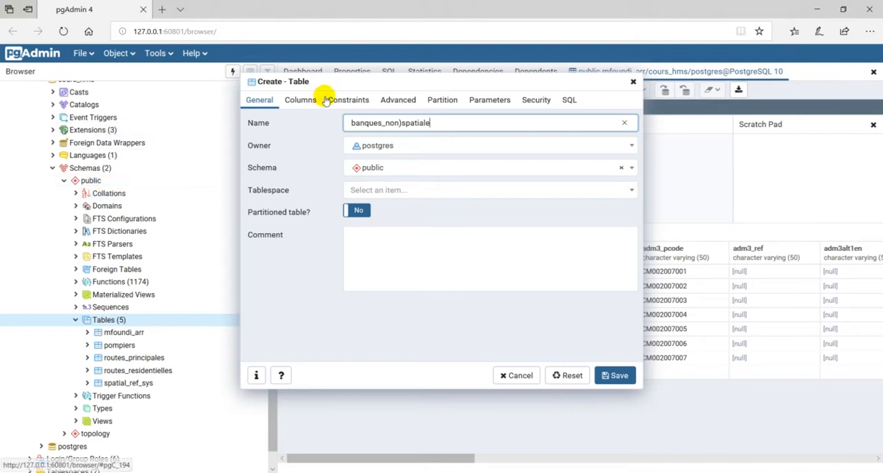
Show the new table's column definitions, check the banques attribute fields in QGIS, and return to pgAdmin 4.
left_click(304, 100)
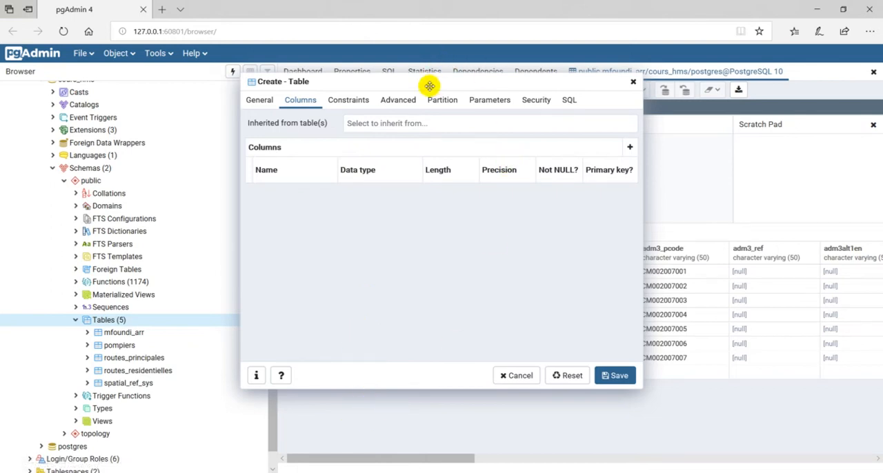
left_click_drag(431, 83, 312, 53)
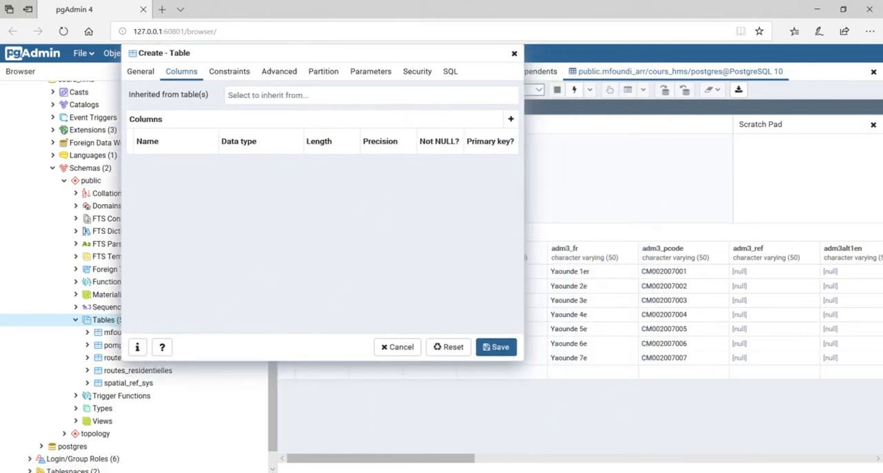
left_click(345, 420)
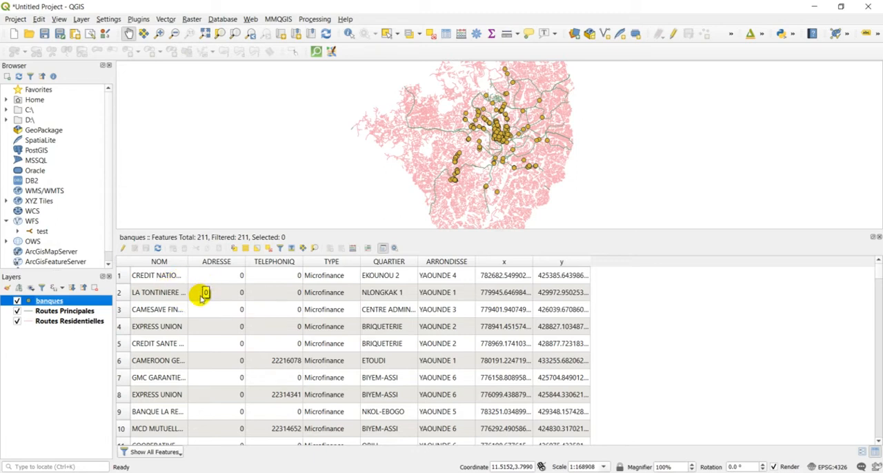
left_click(814, 6)
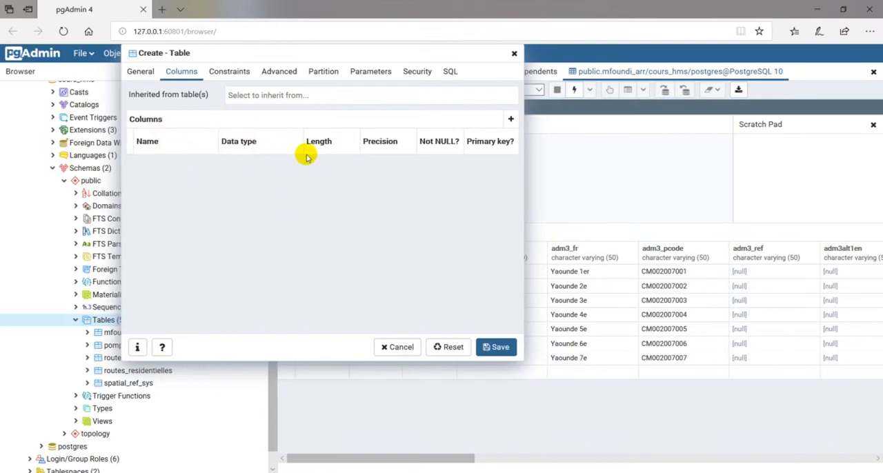
Add a column named nom with the character varying data type, and widen and reposition the table creation dialog.
left_click(511, 119)
left_click(173, 165)
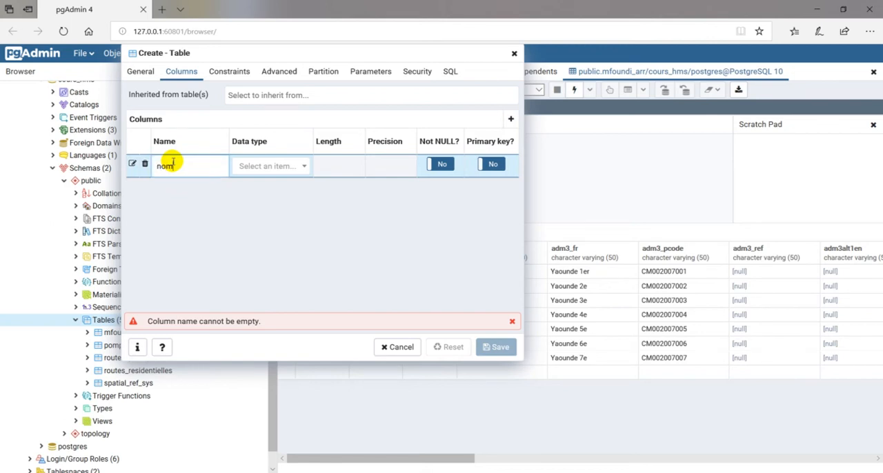
left_click(276, 168)
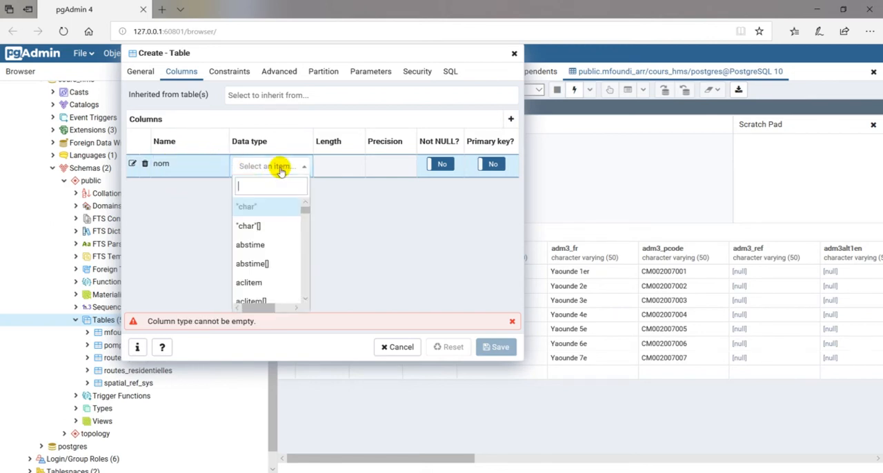
type("cha")
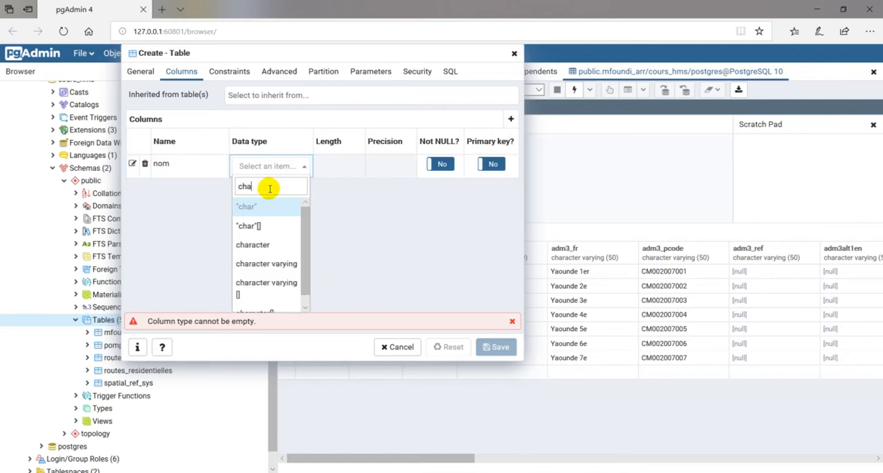
left_click(269, 263)
left_click_drag(521, 205, 598, 201)
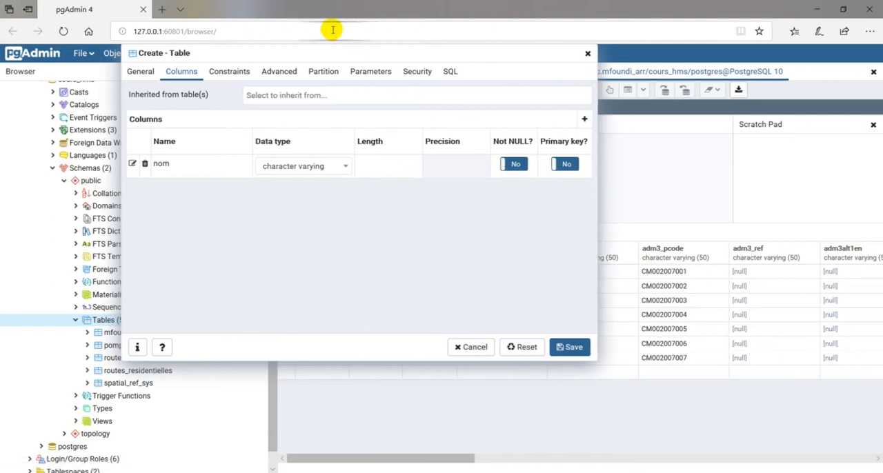
left_click_drag(306, 62, 360, 82)
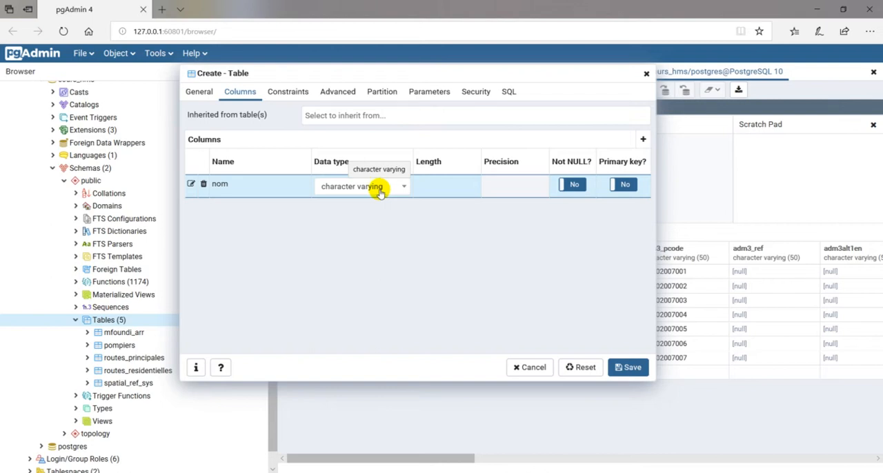
Add a second column named addresse with the character varying data type.
left_click(640, 140)
left_click(267, 208)
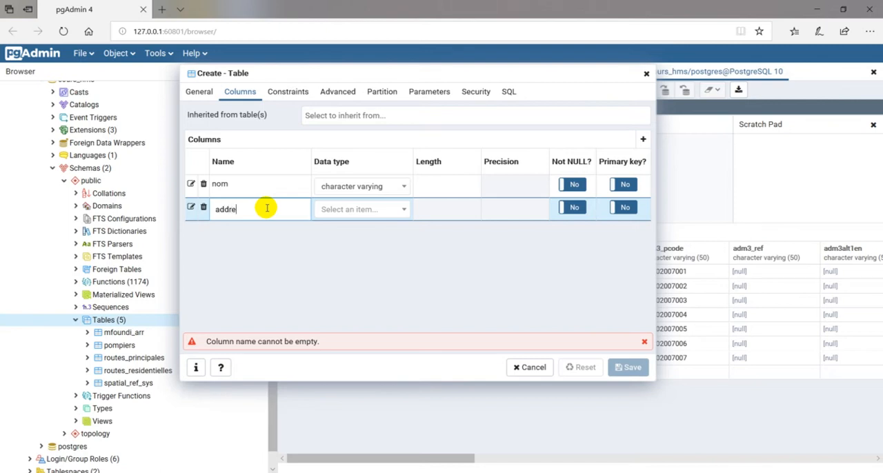
left_click(375, 210)
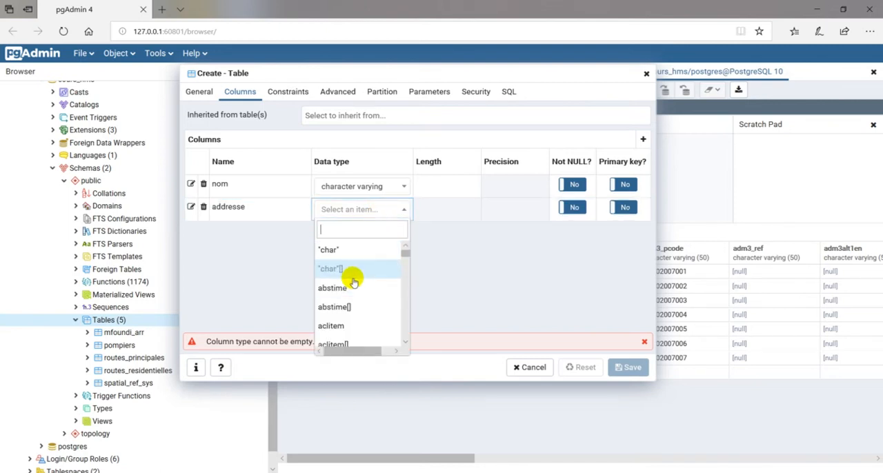
type("char")
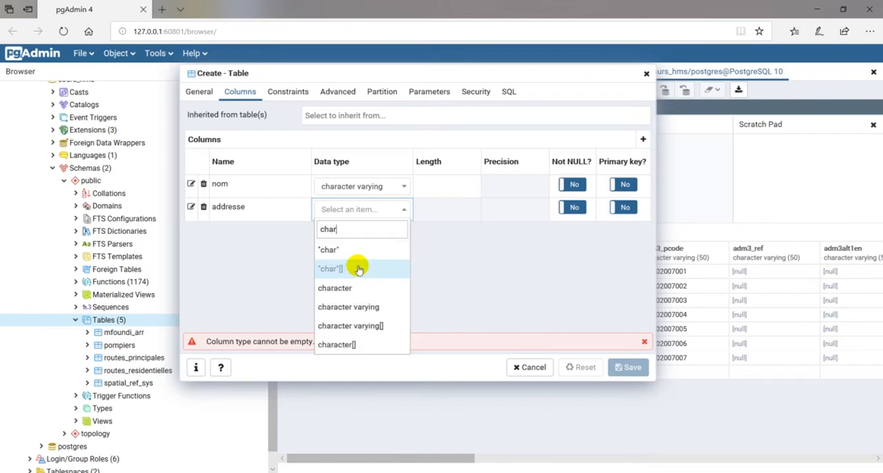
left_click(354, 303)
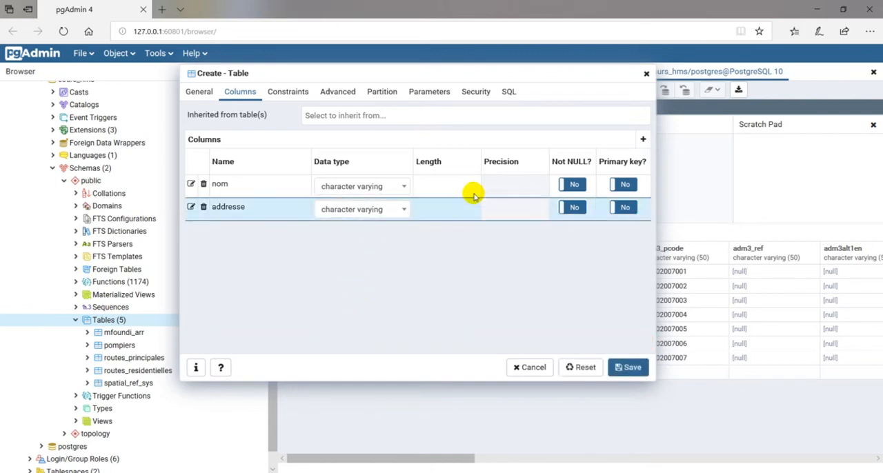
Add a third column named Telephone with the integer data type.
left_click(643, 141)
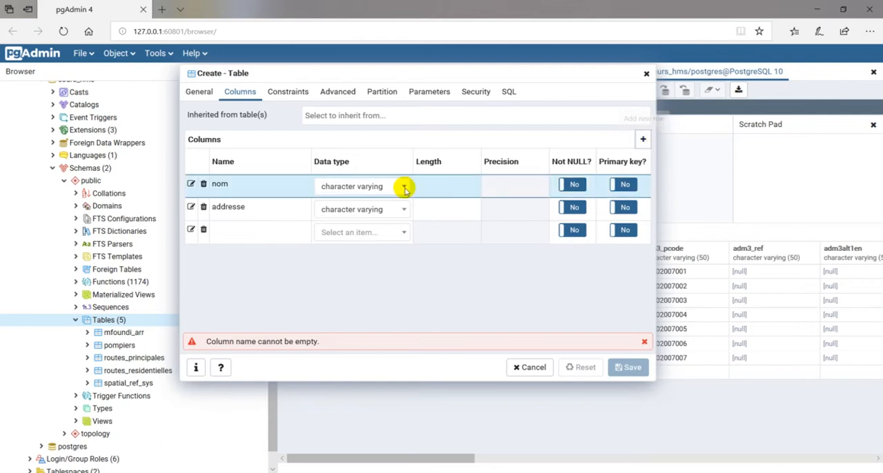
left_click(241, 228)
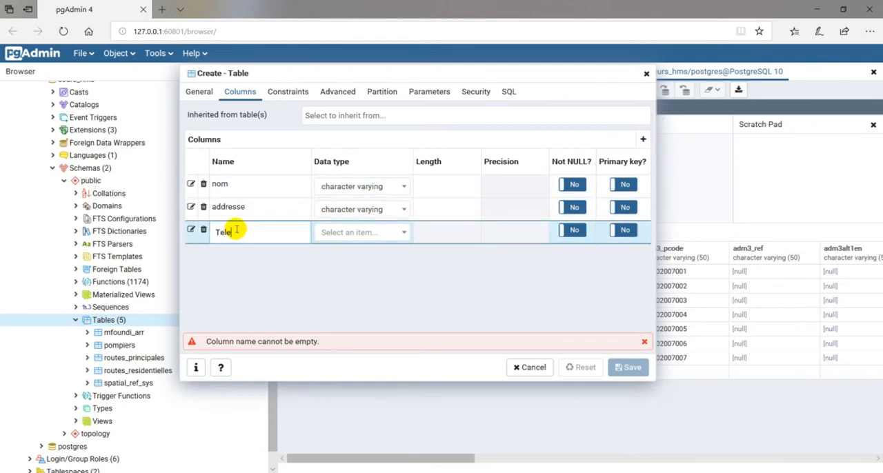
type("Telephone")
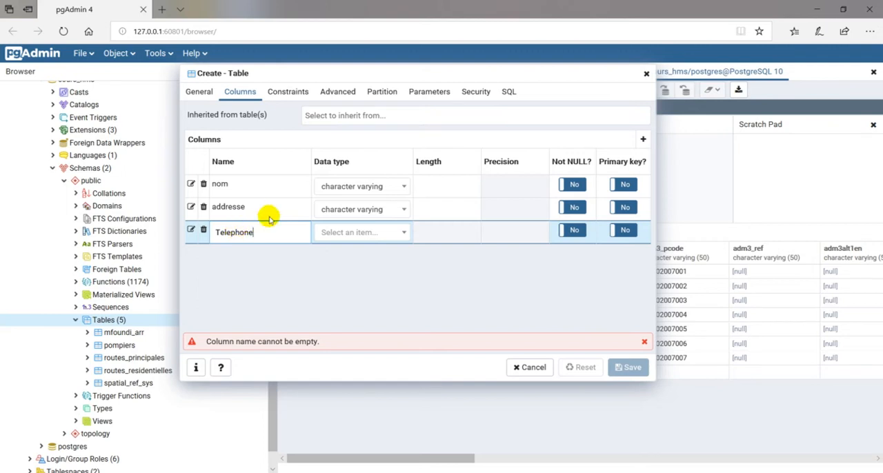
left_click(354, 232)
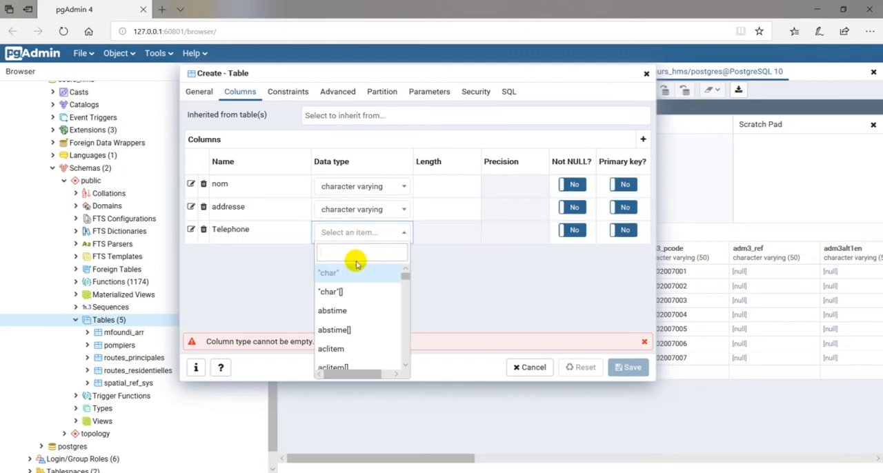
type("integ")
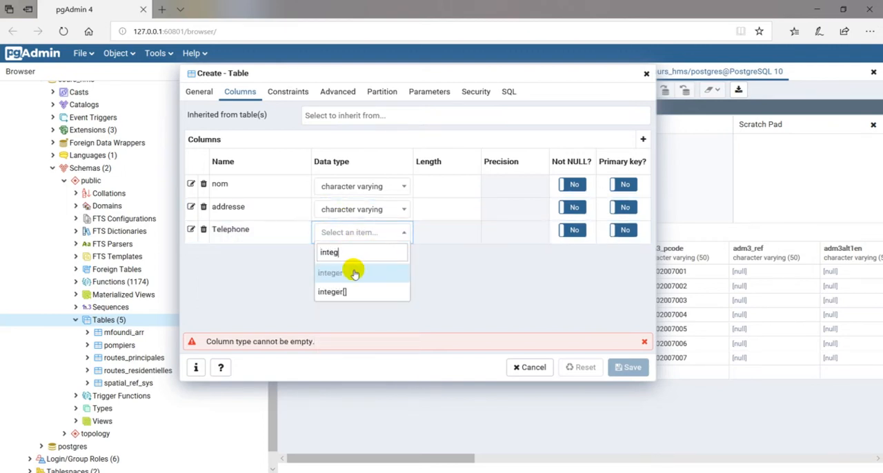
left_click(351, 273)
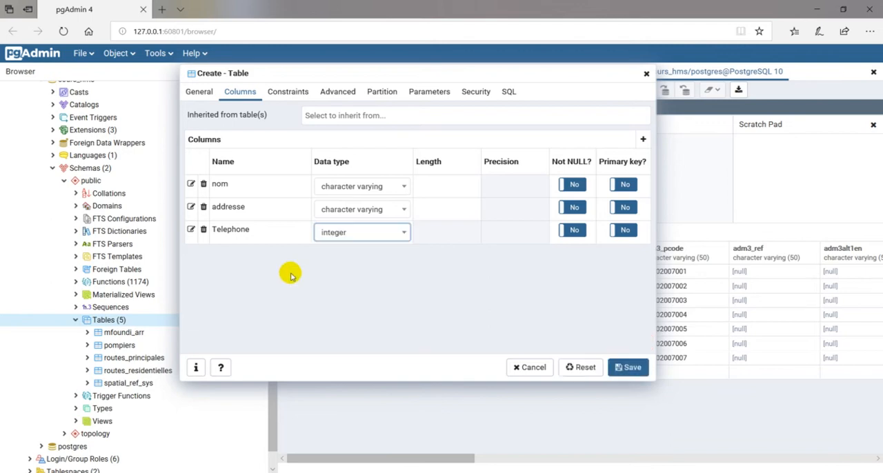
Add a column named type, checking the banques fields in QGIS, and give it the character varying data type.
left_click(642, 139)
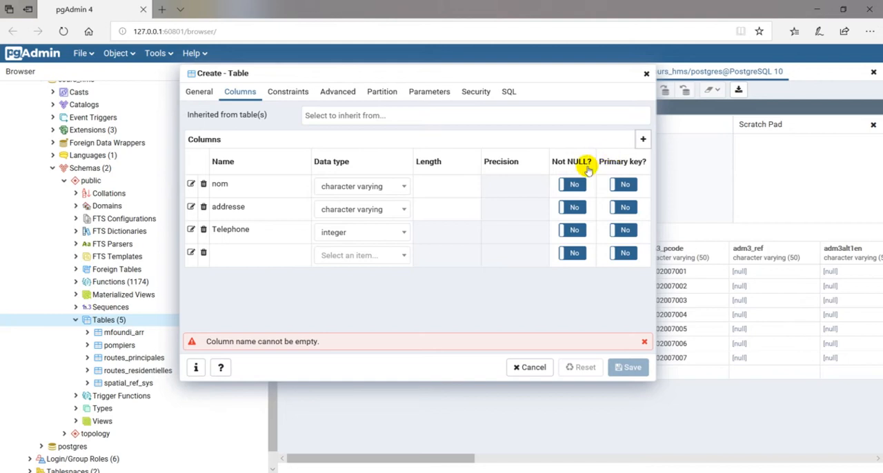
left_click(246, 254)
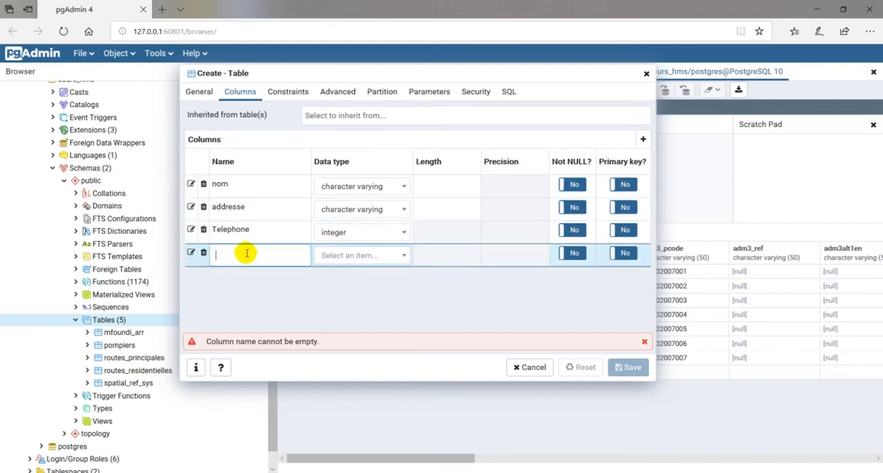
type("type")
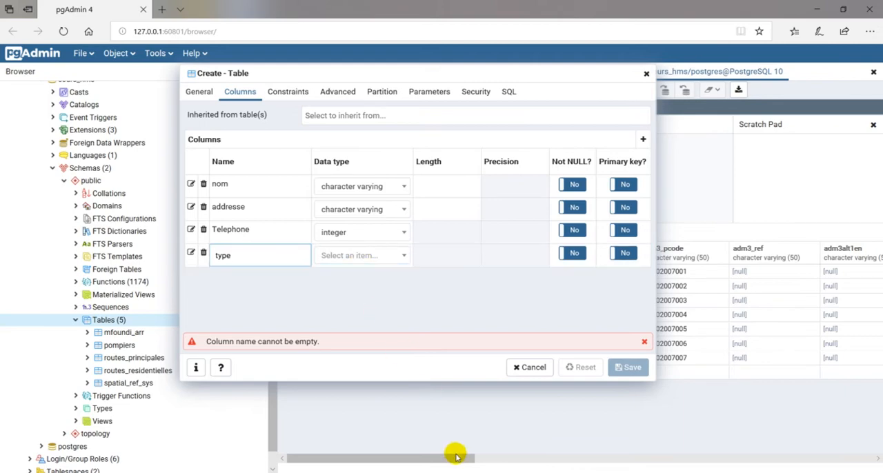
mouse_move(326, 472)
left_click(352, 449)
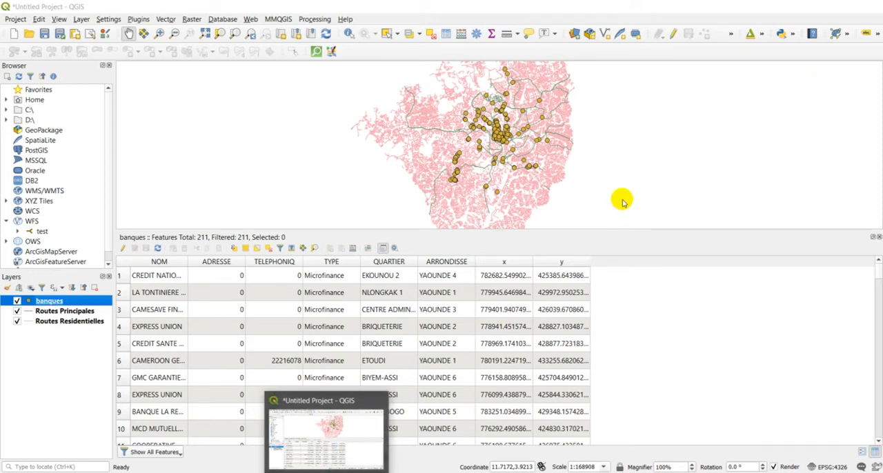
key("alt+Tab")
left_click(357, 257)
type("char")
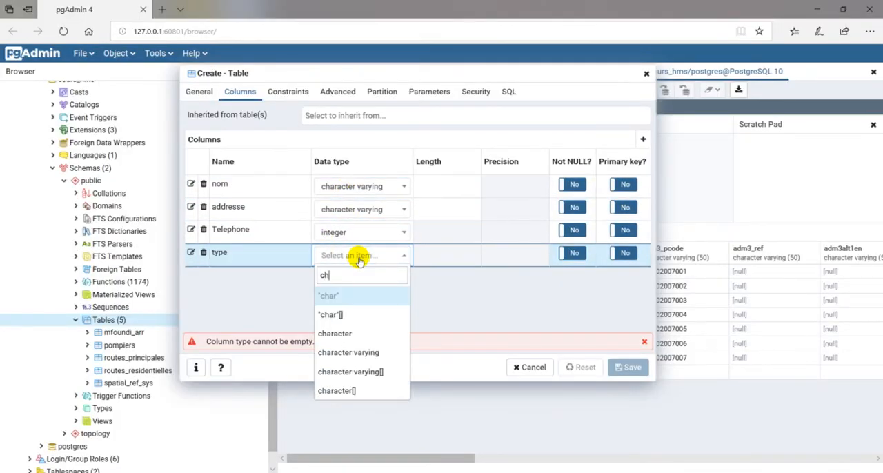
left_click(355, 353)
Rename the Telephone column to telephone in lowercase.
left_click(230, 229)
key("BackSpace")
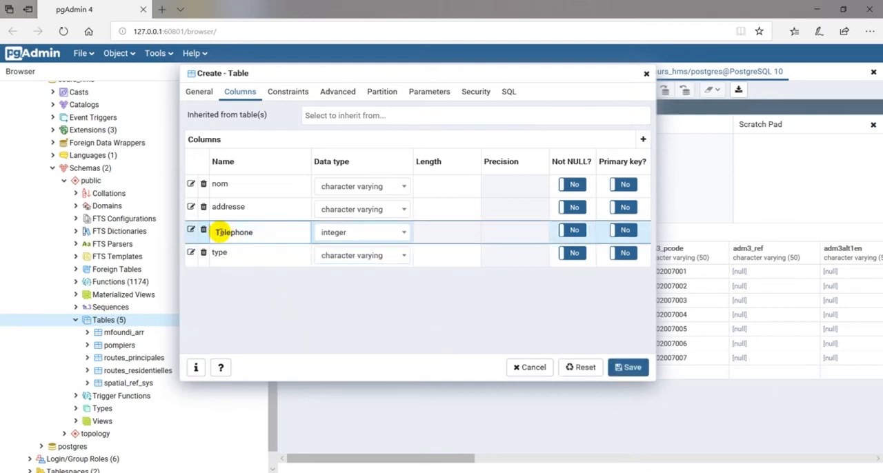
type("t")
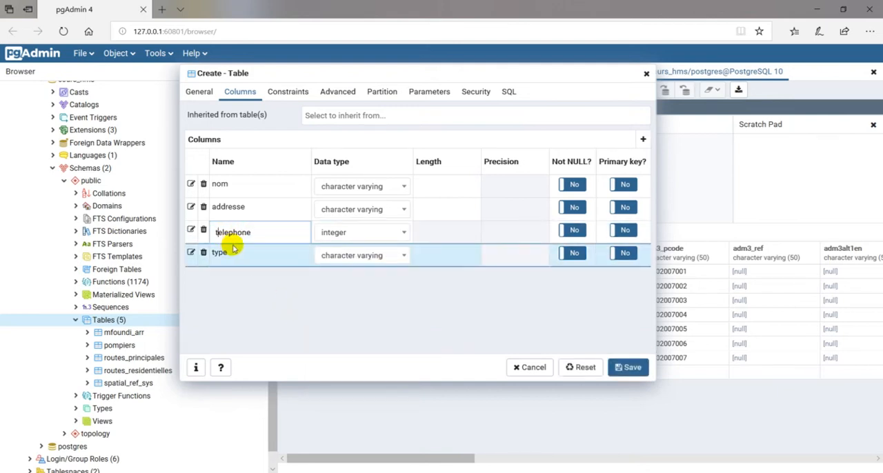
left_click(252, 282)
left_click(256, 254)
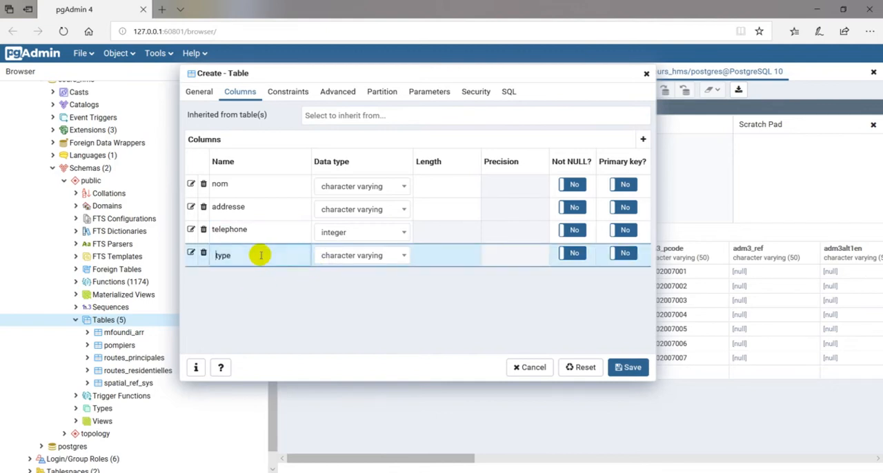
Add a fifth column named quartier with the character varying data type.
left_click(643, 141)
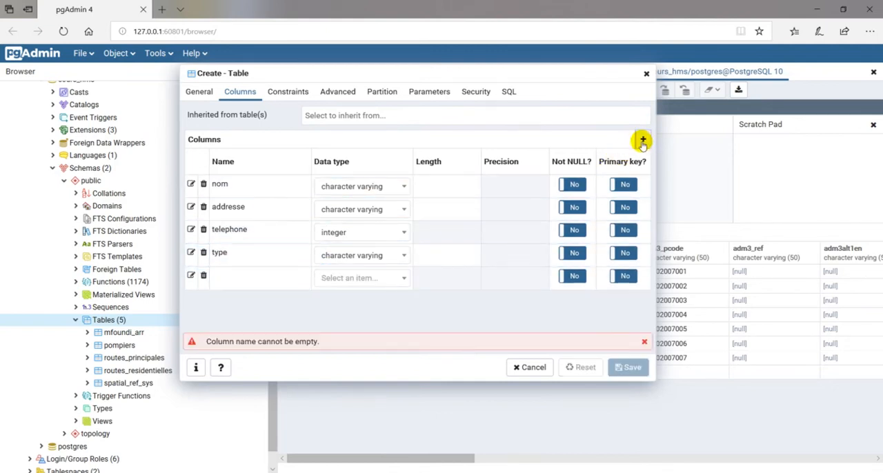
left_click(217, 278)
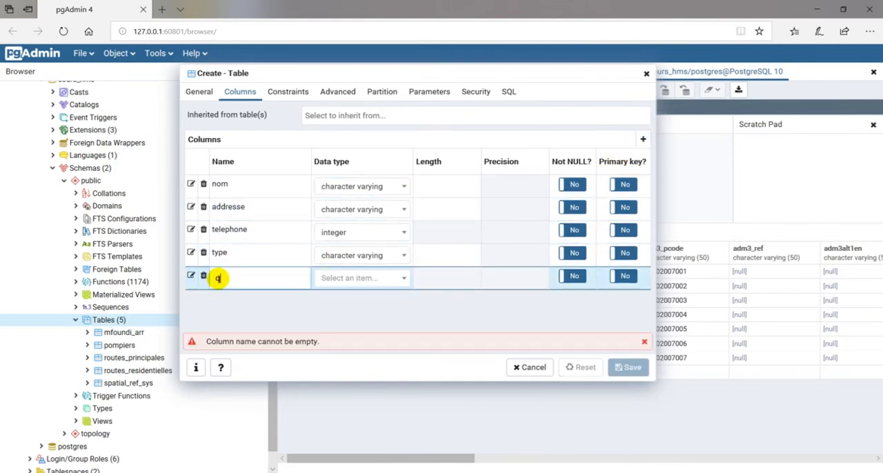
type("quartier")
left_click(342, 278)
type("c")
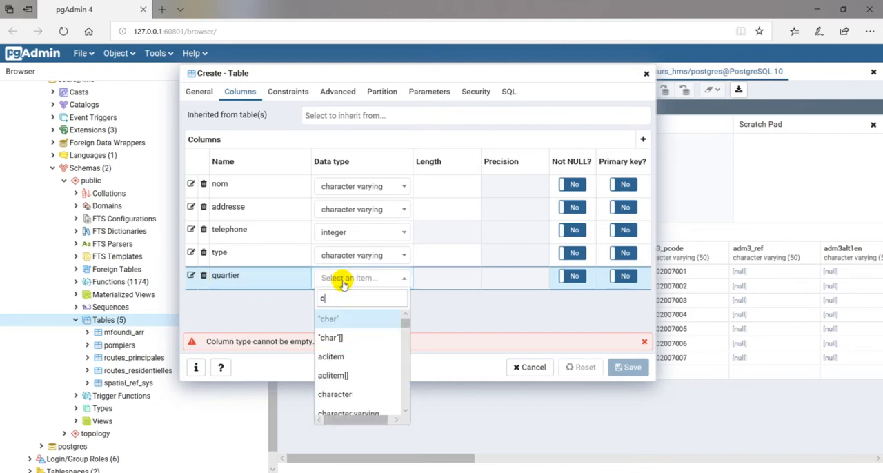
type("har")
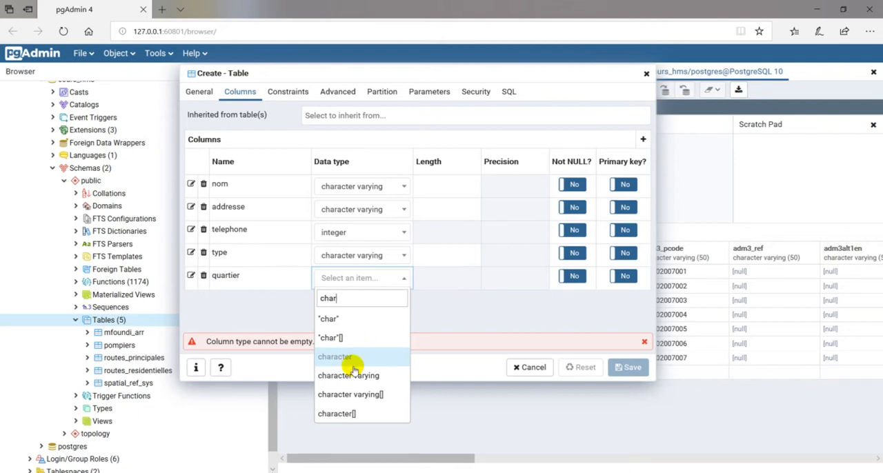
left_click(351, 374)
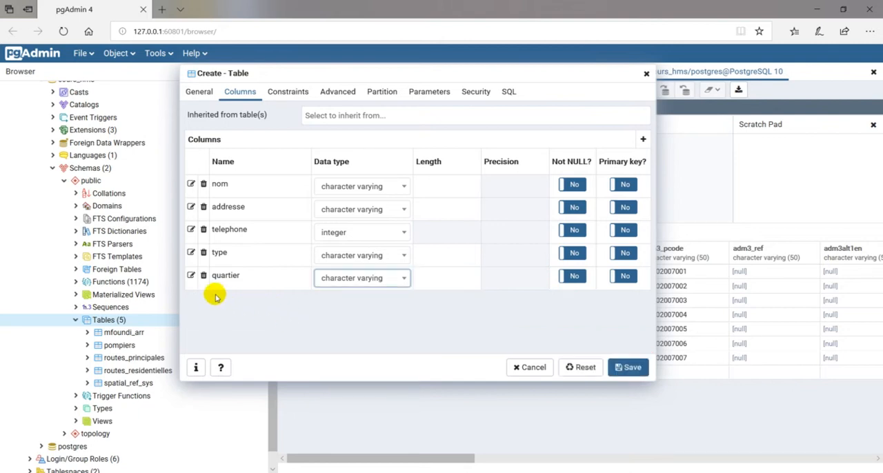
Add a sixth column named arron with the character varying data type.
left_click(643, 140)
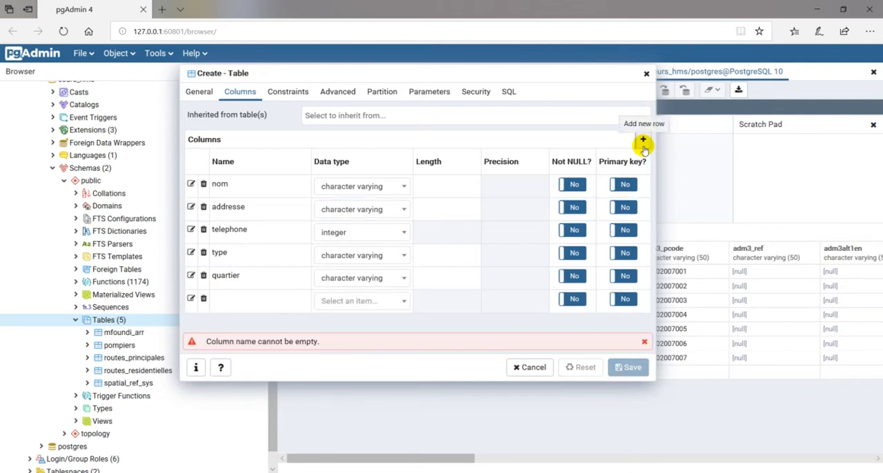
left_click(241, 300)
type("arron")
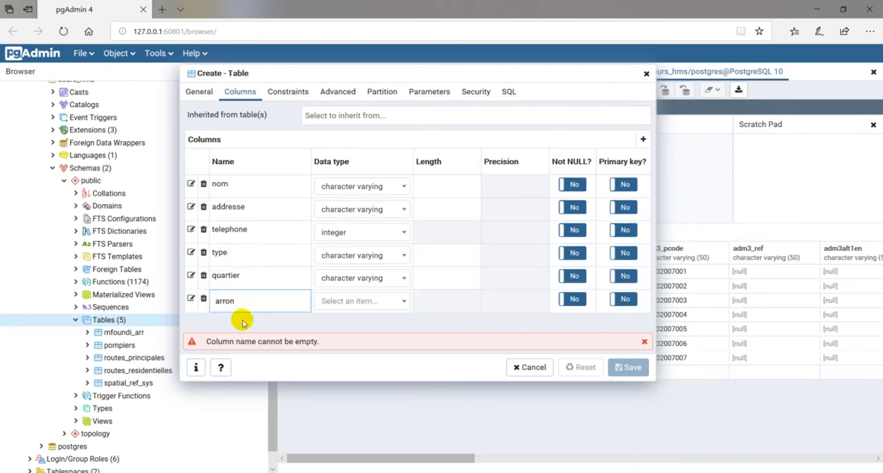
left_click(352, 303)
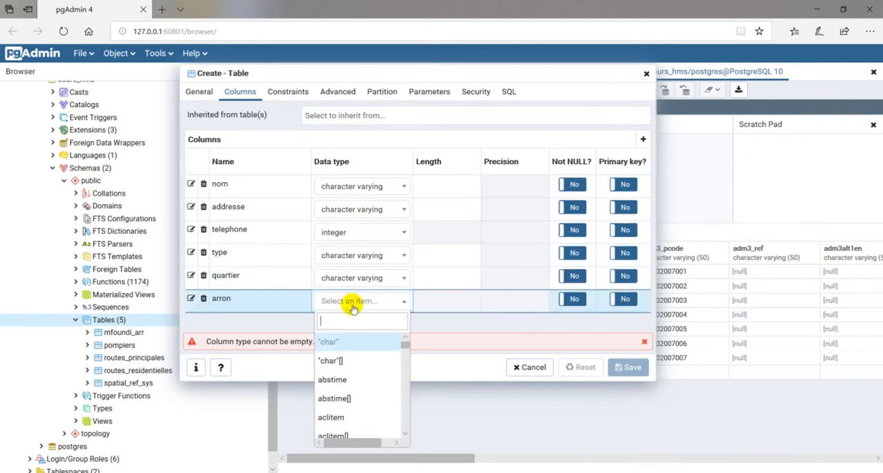
type("char")
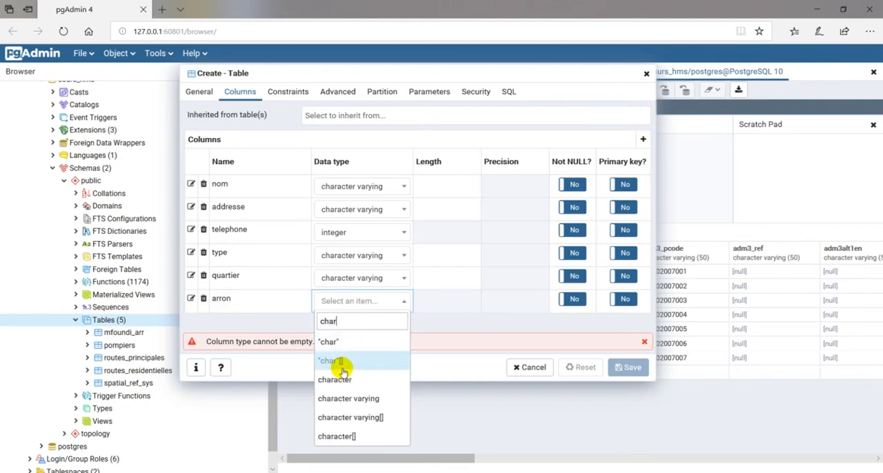
left_click(357, 400)
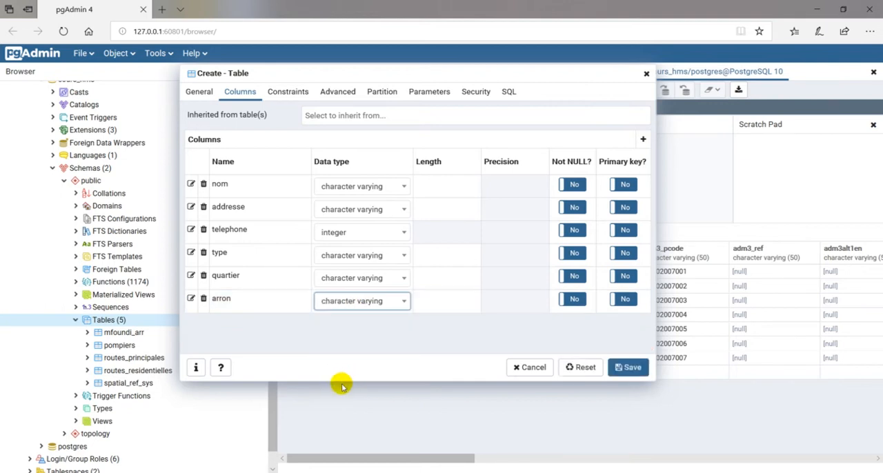
Enlarge the table creation dialog and add a column named x with the real data type.
left_click_drag(341, 382, 339, 438)
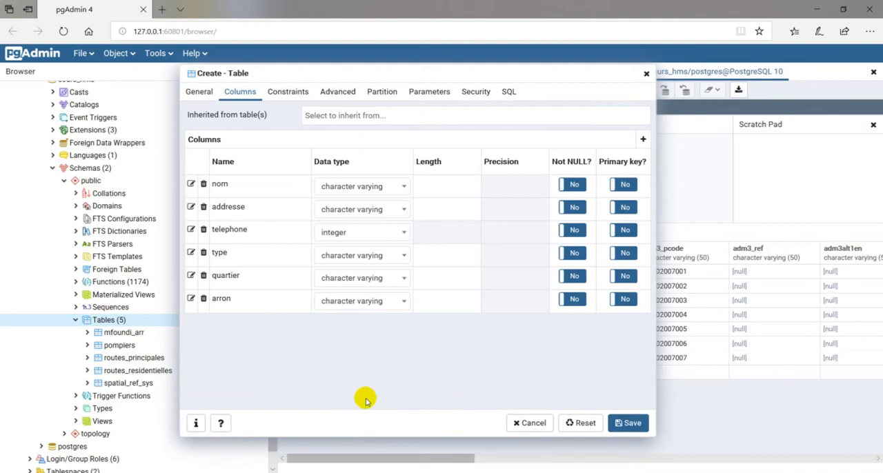
left_click(643, 139)
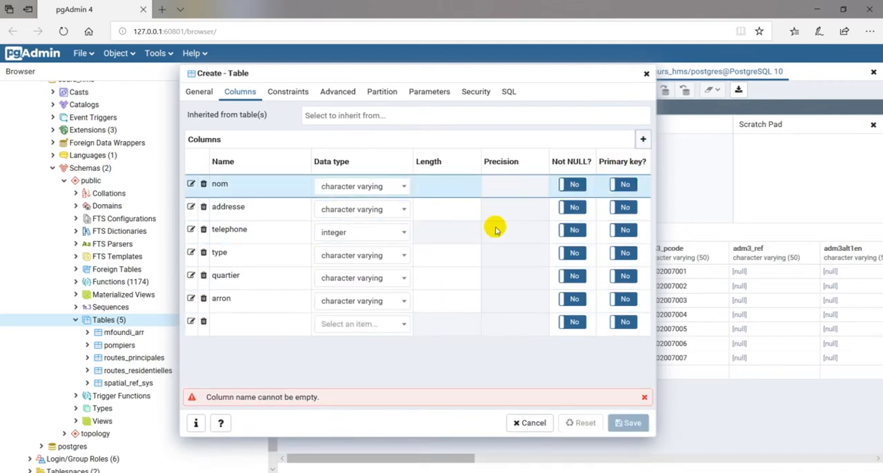
left_click(250, 327)
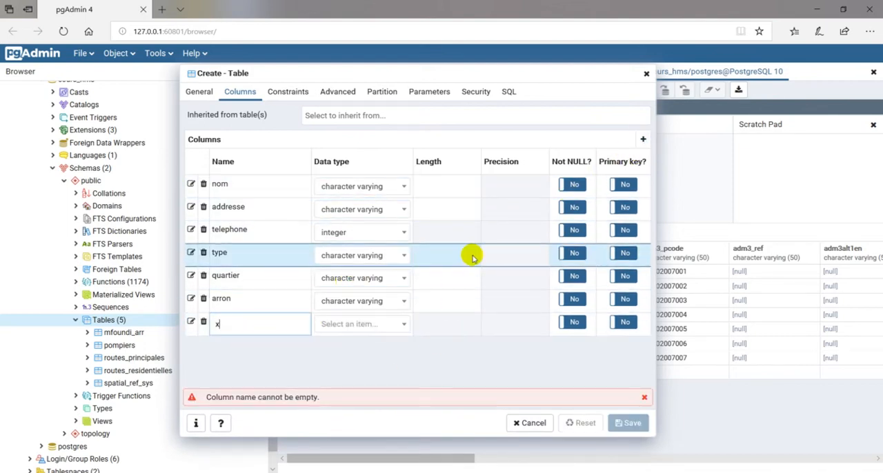
left_click(377, 329)
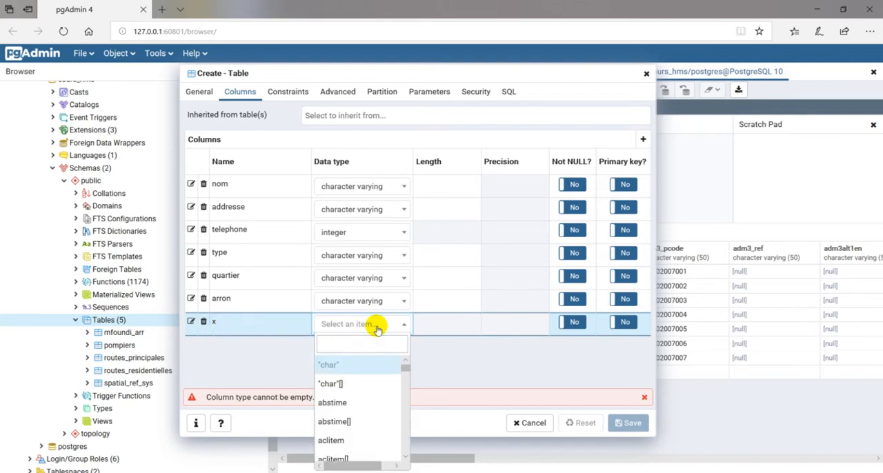
type("rea")
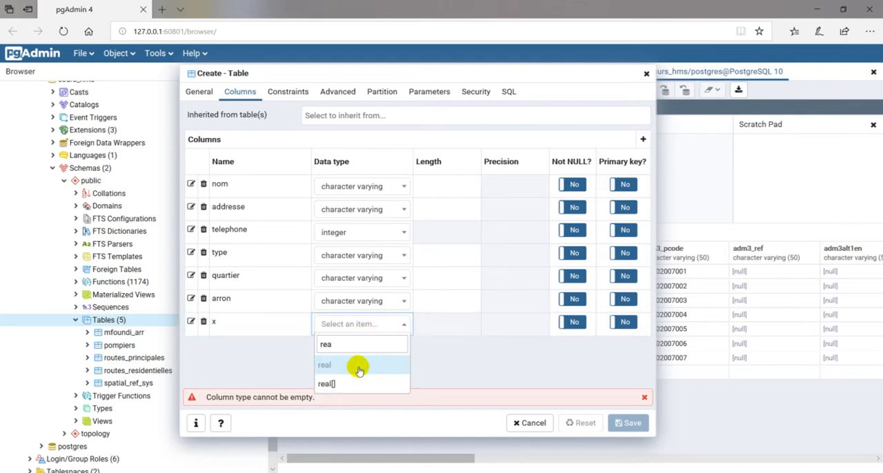
left_click(358, 366)
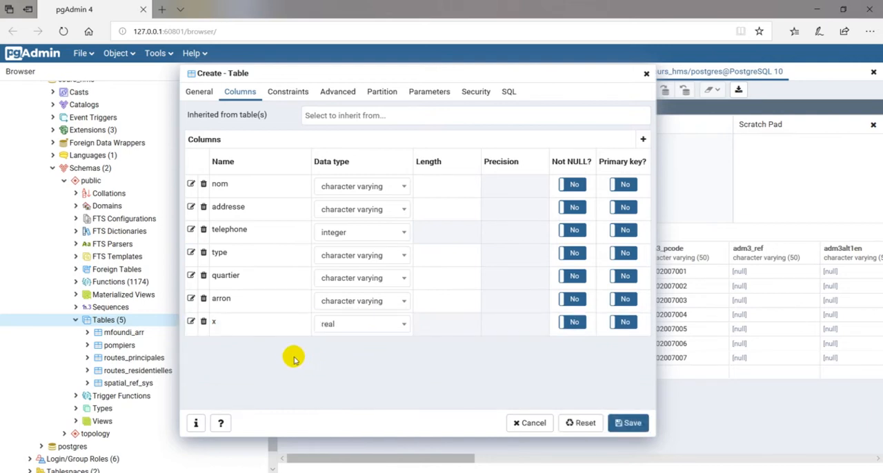
Add a column named y with the real data type.
left_click(643, 138)
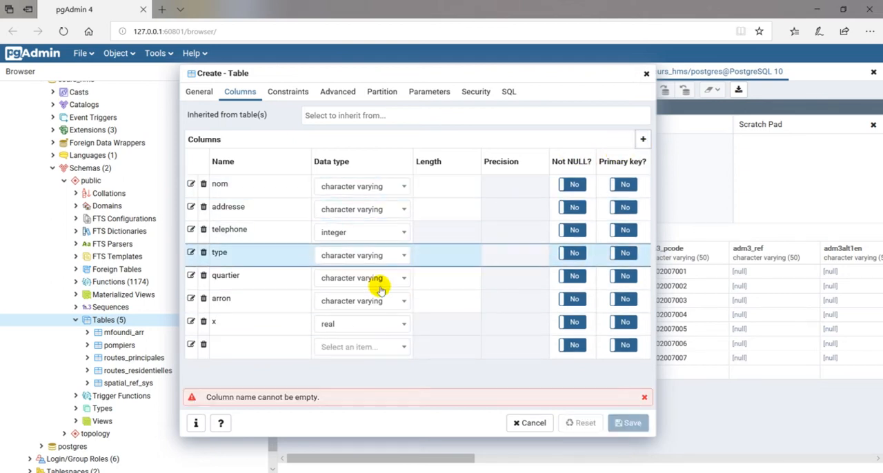
left_click(244, 352)
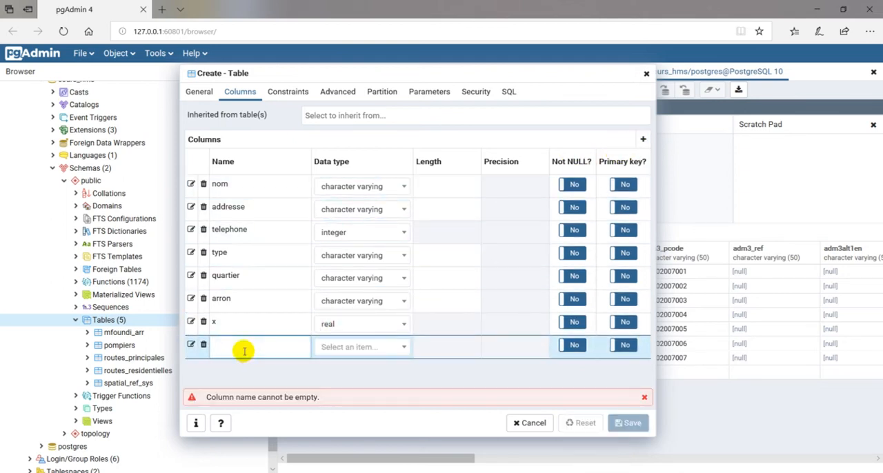
type("y")
left_click(347, 350)
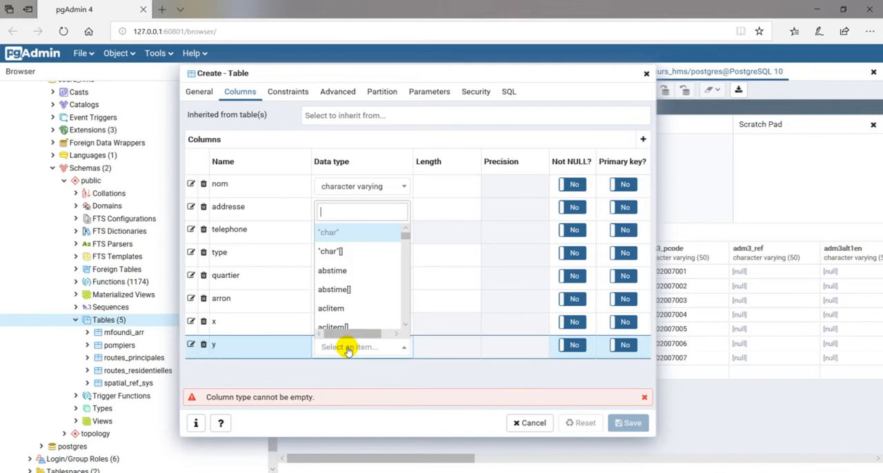
type("rea")
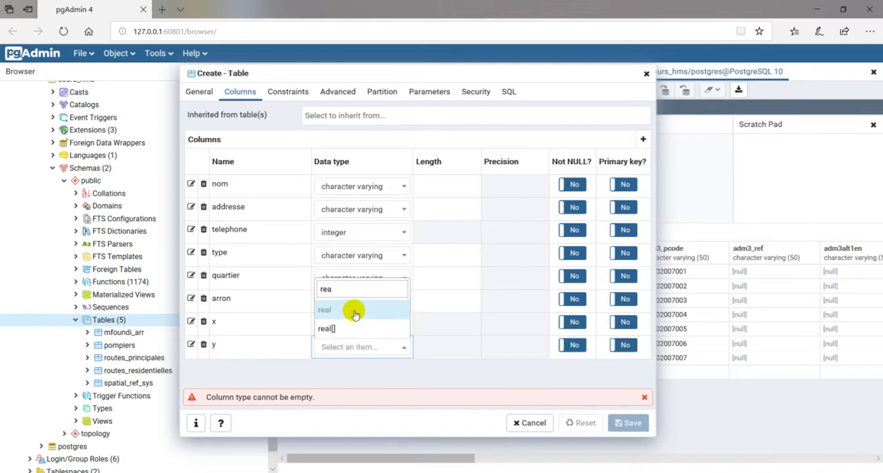
left_click(355, 314)
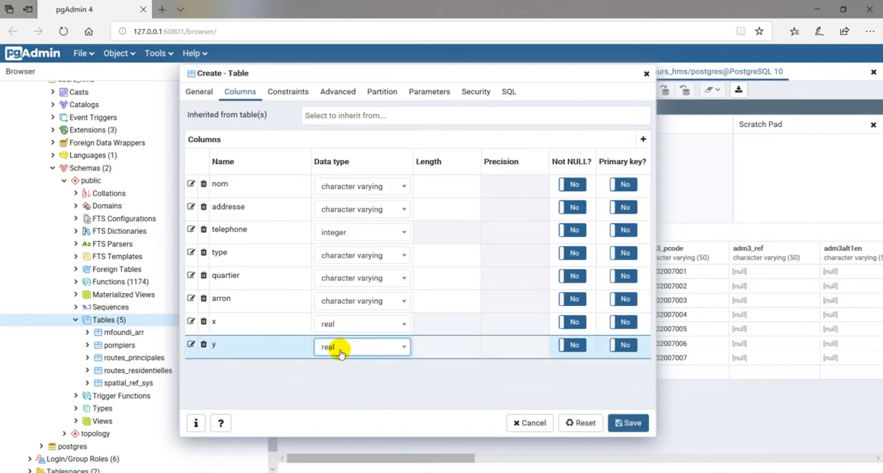
left_click(339, 350)
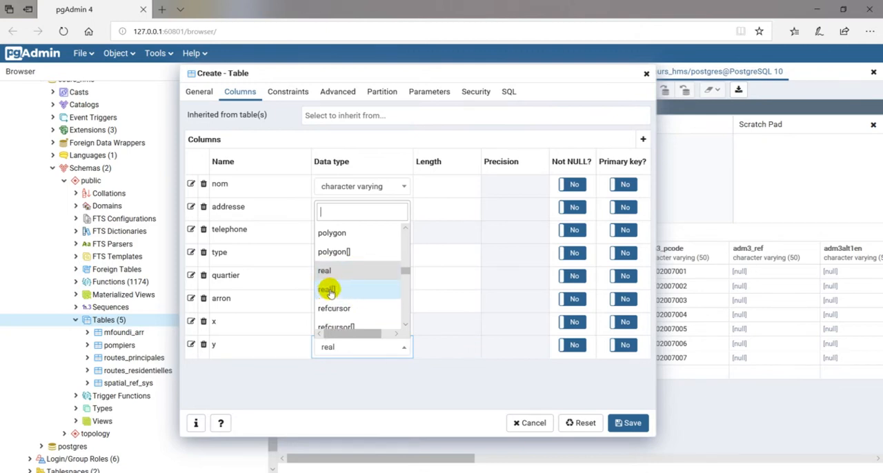
left_click(333, 378)
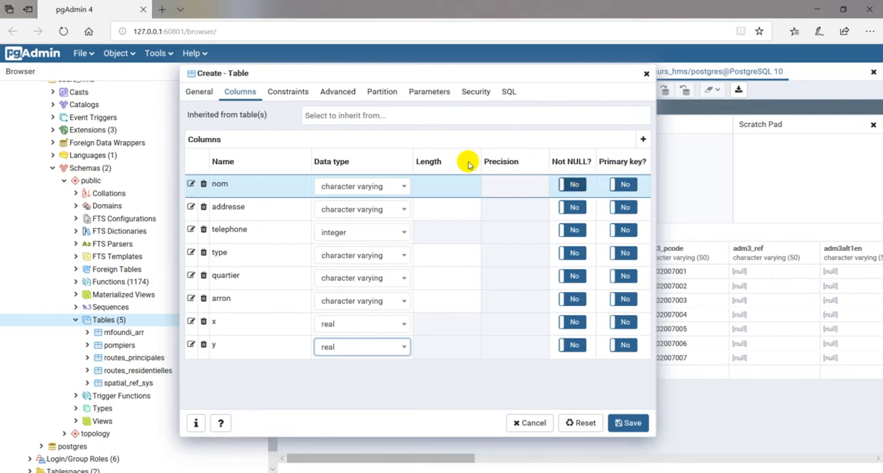
left_click(285, 92)
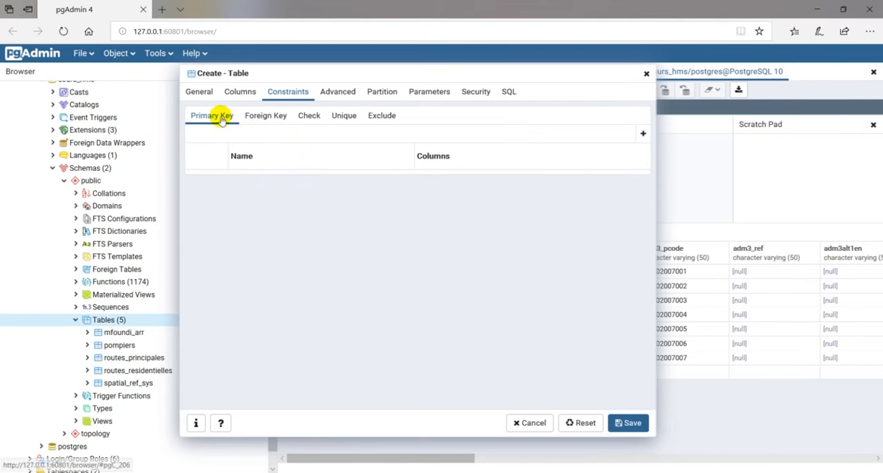
left_click(639, 132)
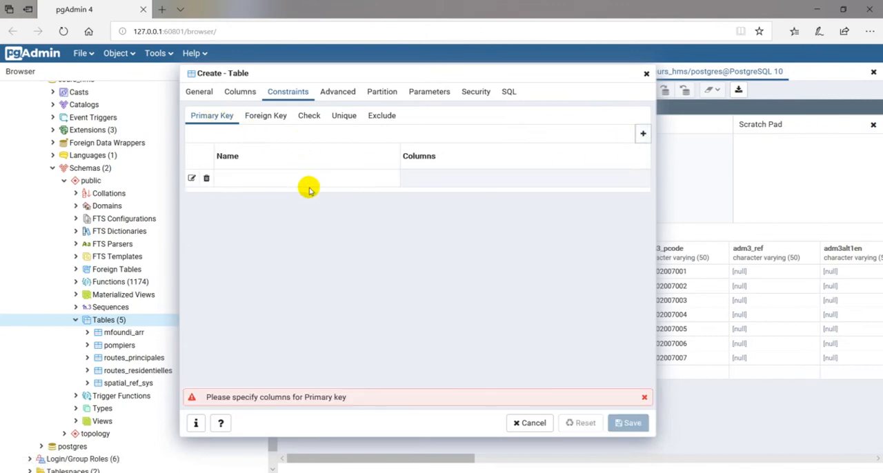
left_click(206, 179)
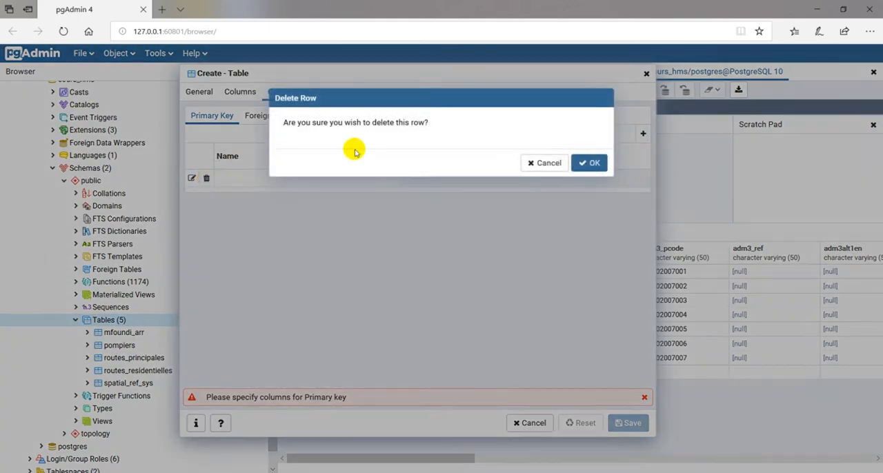
left_click(587, 161)
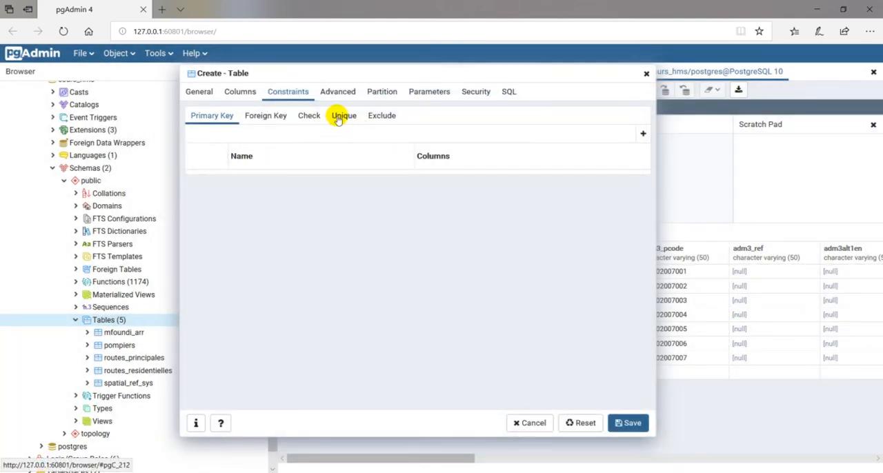
left_click(311, 116)
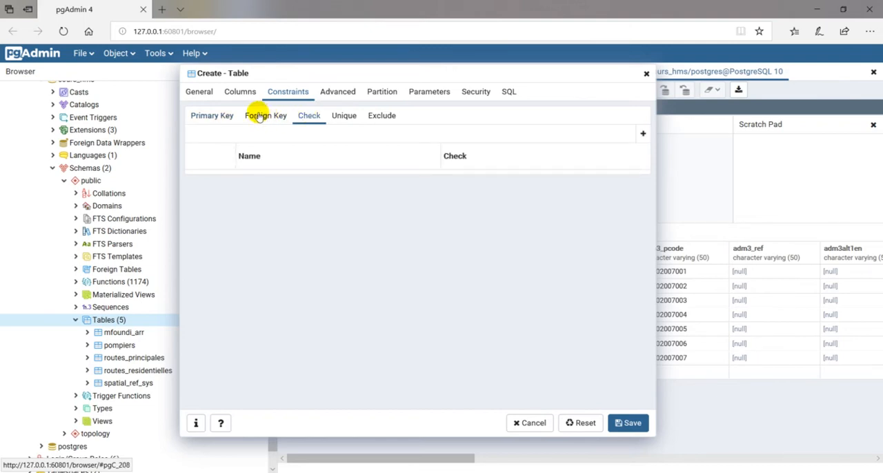
Preview the generated table SQL without and with nom as primary key, and clear the primary key setting.
left_click(508, 93)
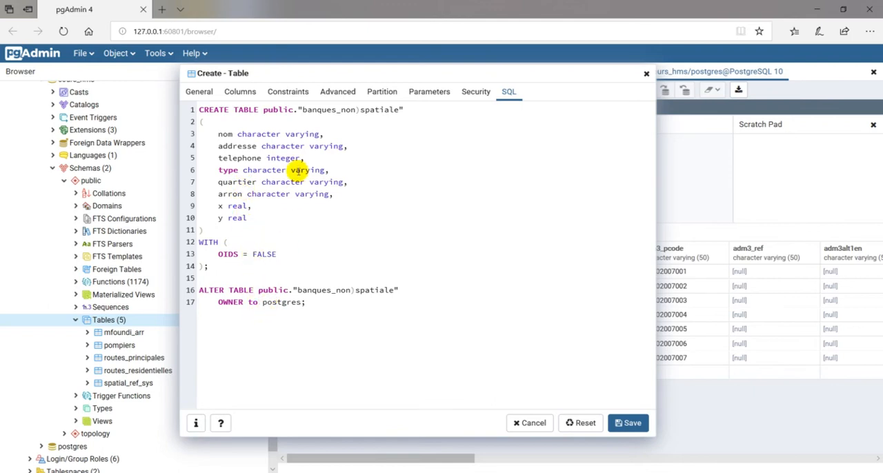
left_click(200, 91)
left_click(234, 92)
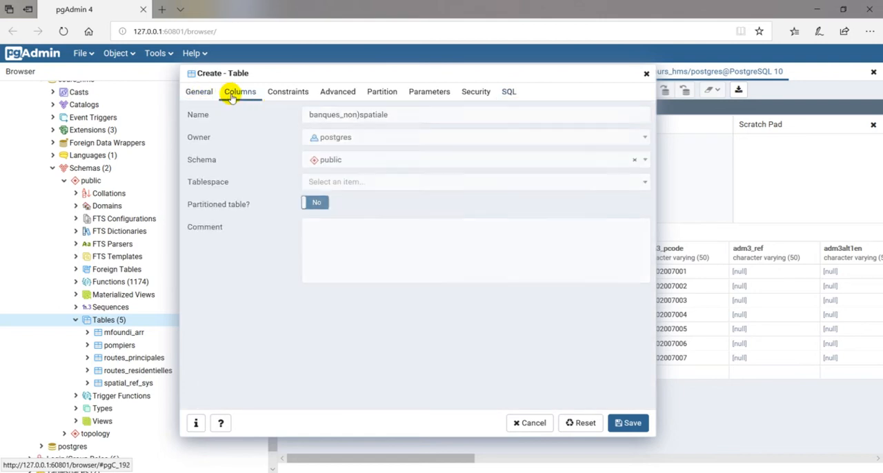
left_click(622, 185)
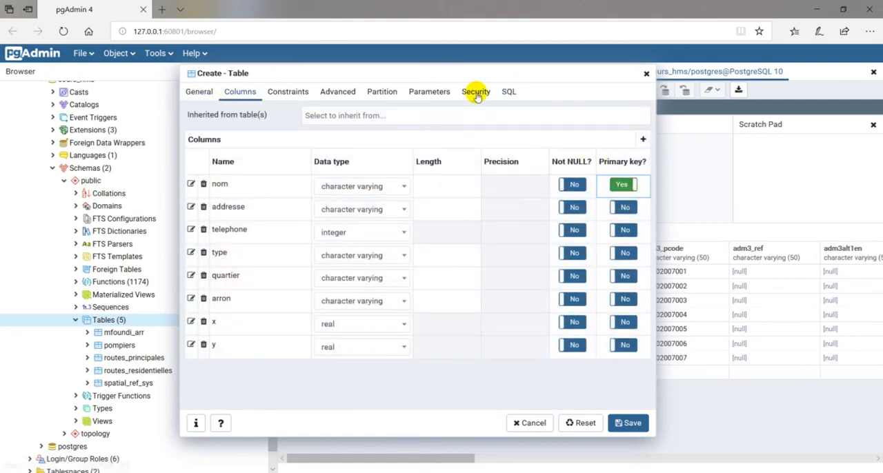
left_click(507, 92)
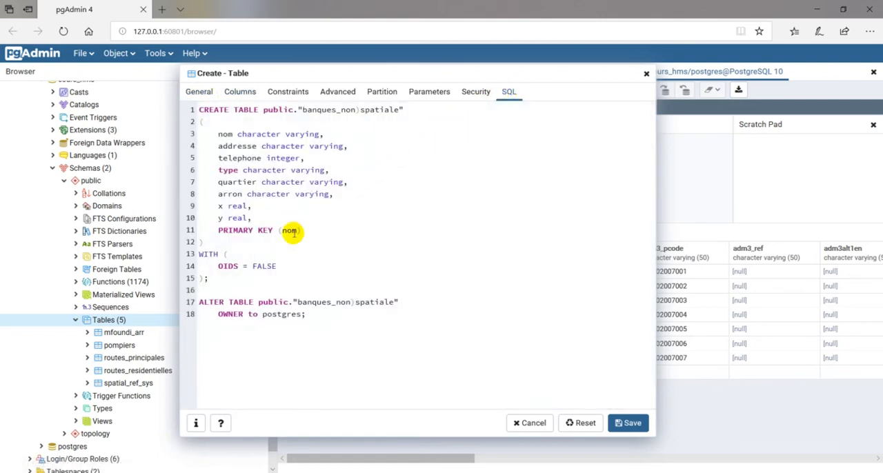
left_click(239, 92)
left_click(624, 185)
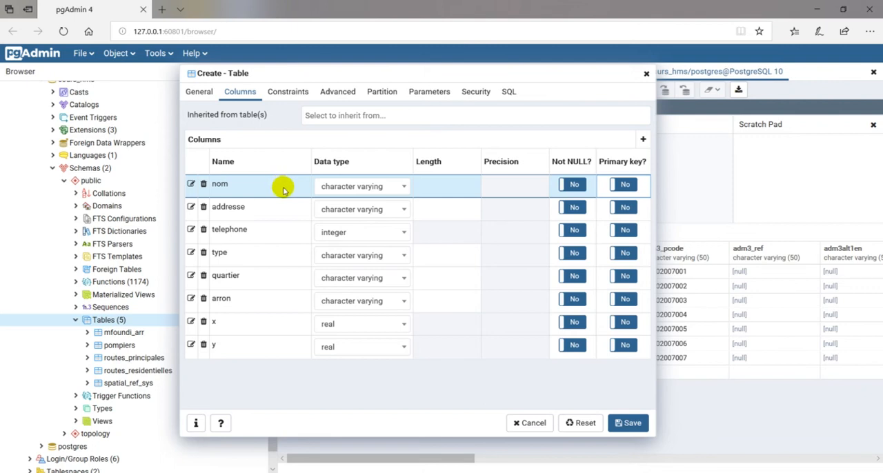
Save the new table with its eight columns and rename it banques_non_spatiale.
left_click(630, 424)
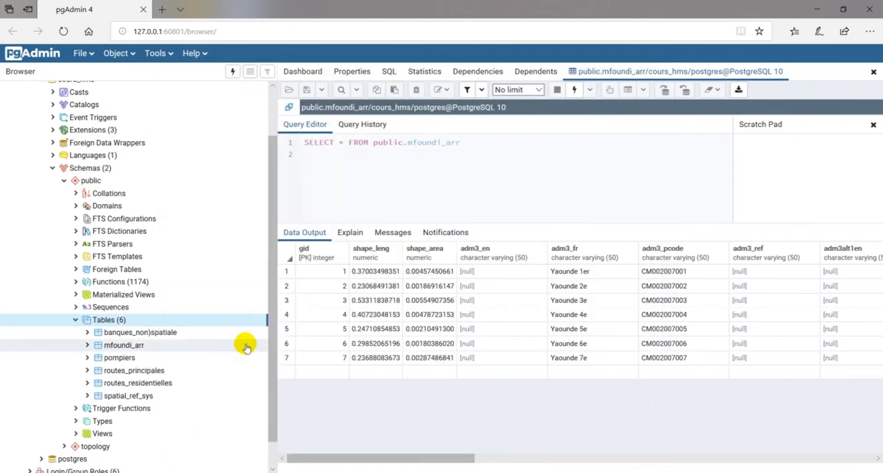
left_click(145, 334)
right_click(145, 334)
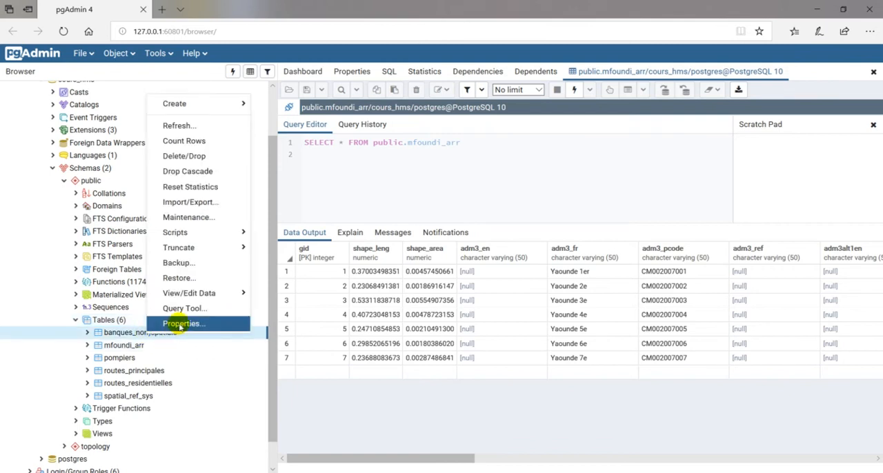
left_click(184, 321)
left_click(401, 124)
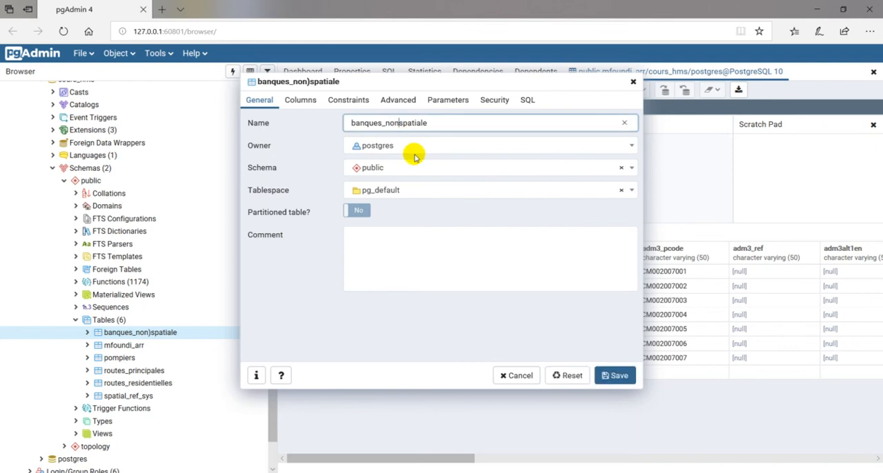
left_click(611, 375)
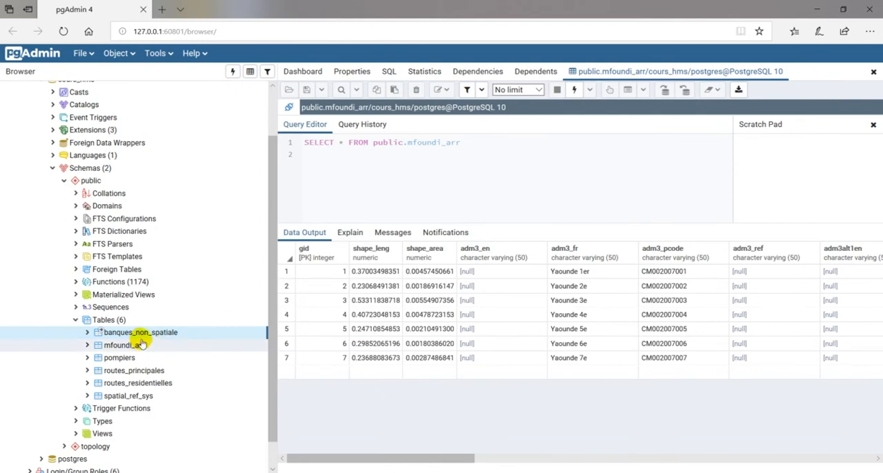
scroll(144, 341, "up", 1)
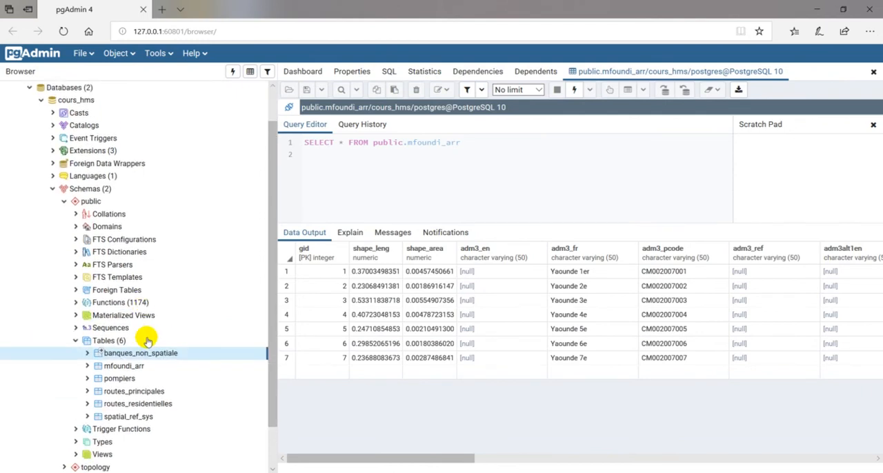
scroll(144, 339, "down", 2)
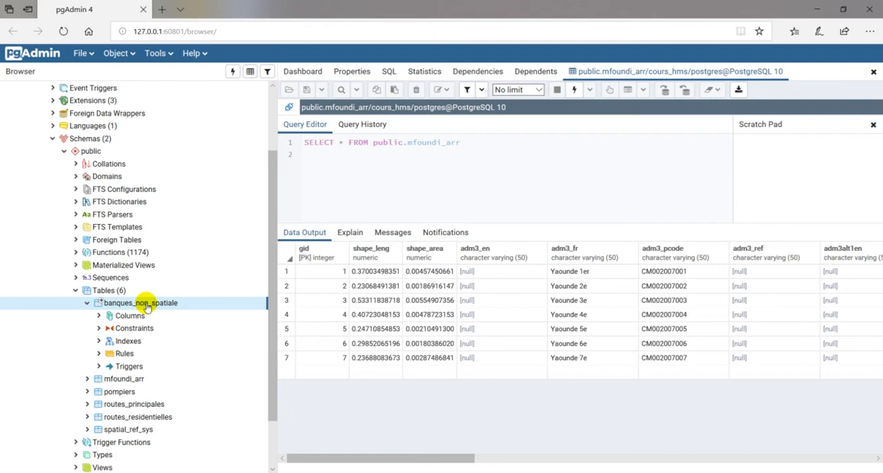
right_click(147, 307)
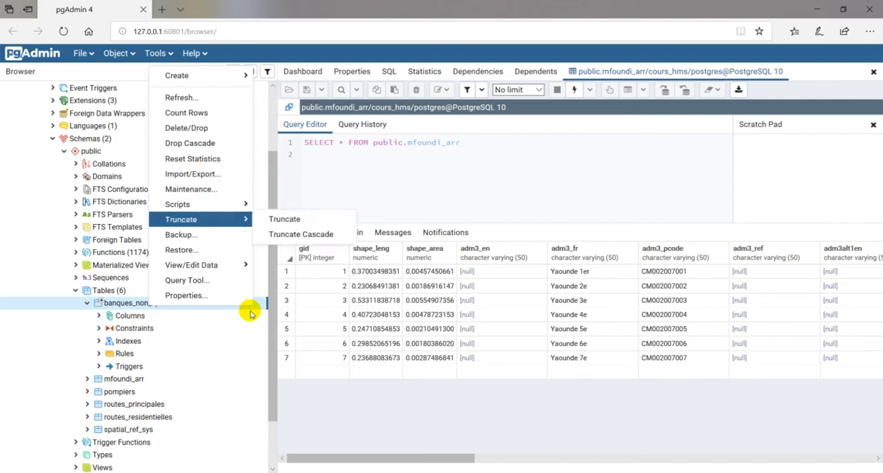
left_click(314, 409)
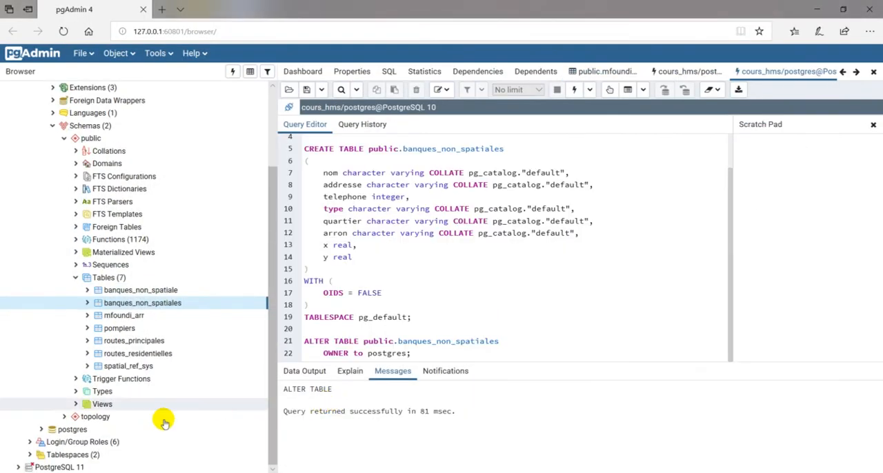
Set up a data import into the banques_non_spatiales table and browse the csv files folder for the source file.
right_click(132, 306)
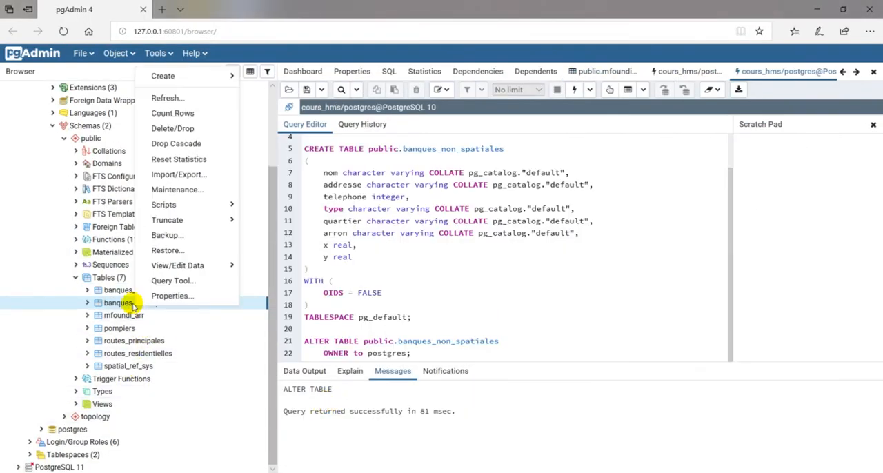
left_click(176, 181)
left_click(358, 139)
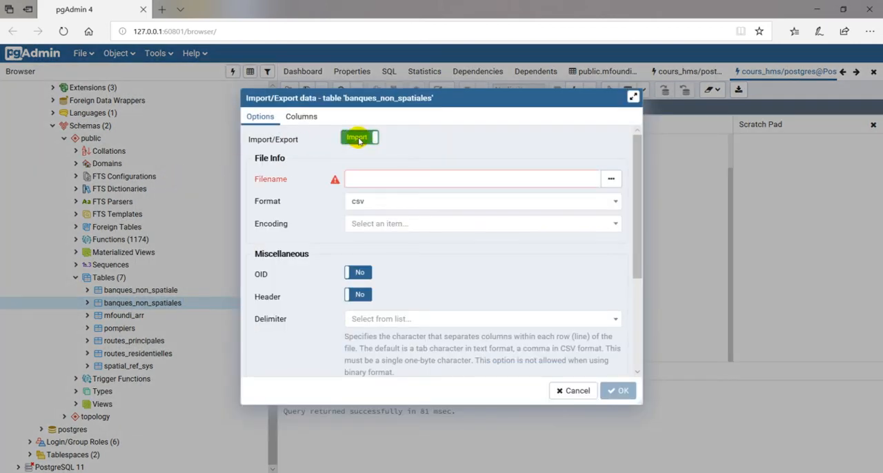
left_click(611, 179)
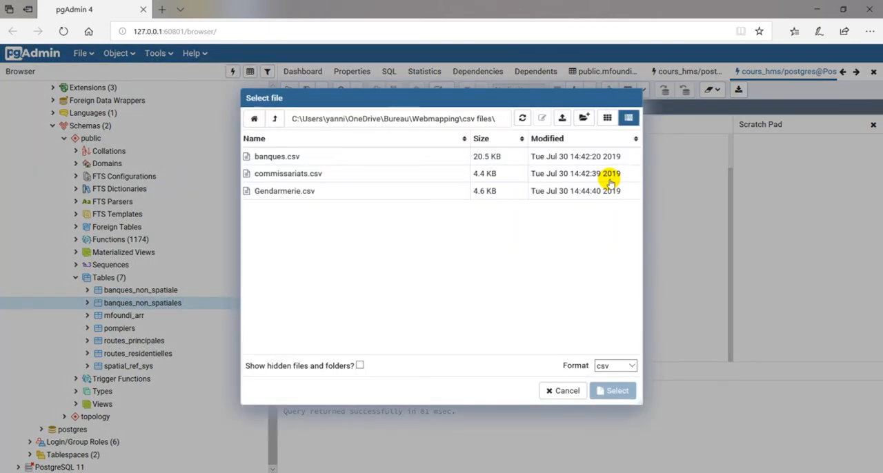
left_click(354, 155)
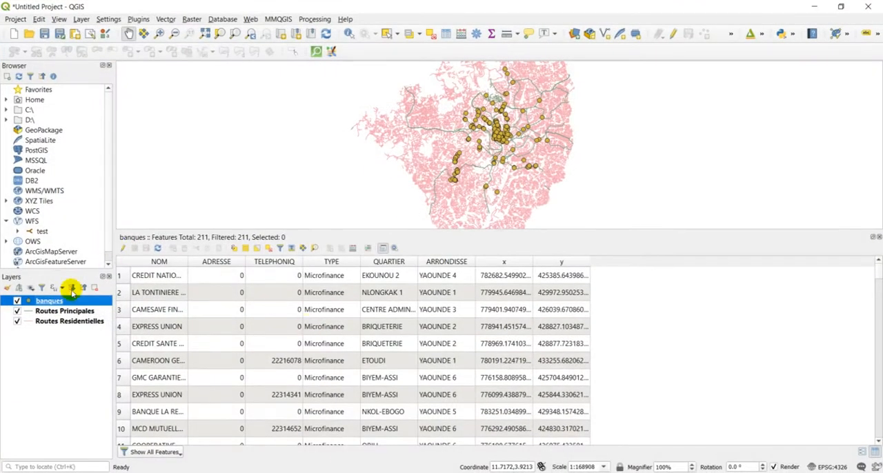
Switch to QGIS and start exporting the banques layer in Comma Separated Value [CSV] format.
right_click(61, 301)
mouse_move(145, 268)
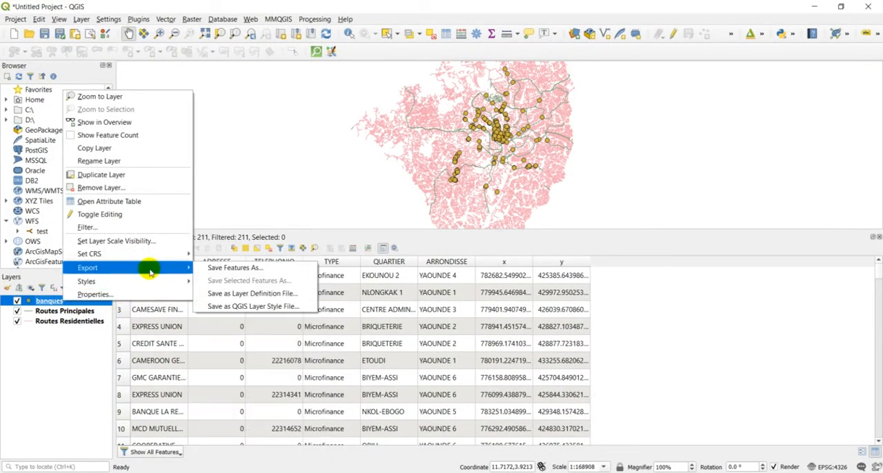
left_click(243, 272)
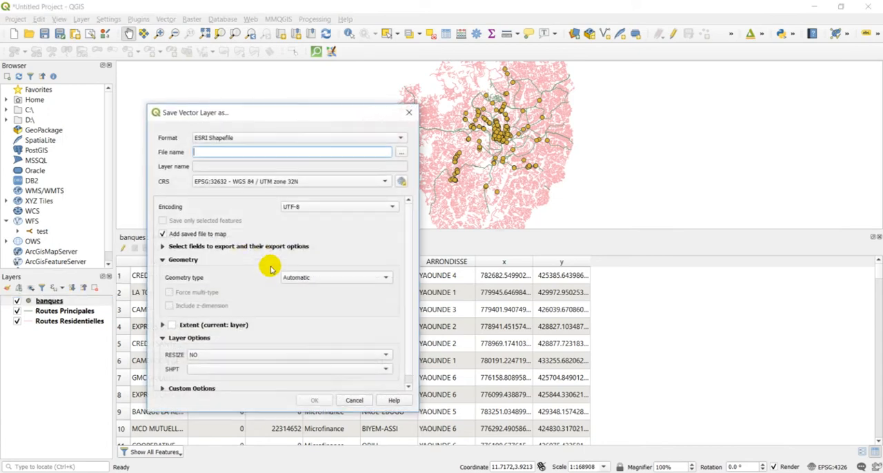
left_click(256, 137)
left_click(252, 173)
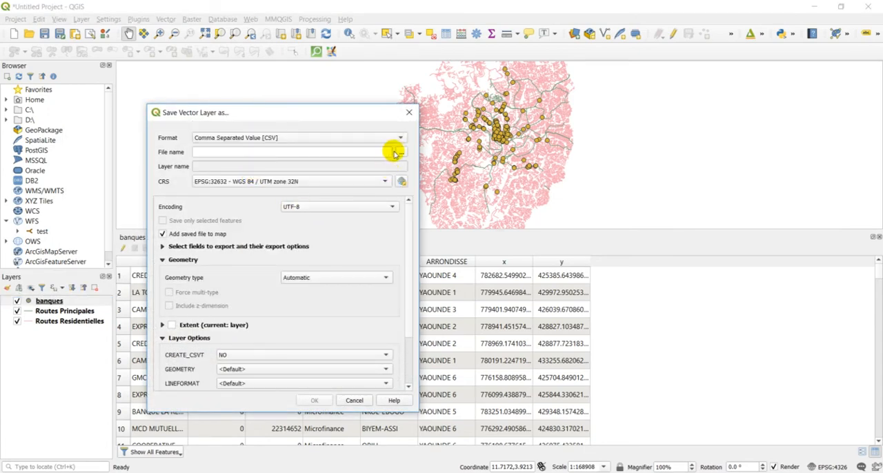
Export the layer as banques_non_spatiales in the Webmapping csv files folder, without adding the saved file to the map.
left_click(397, 150)
left_click(327, 148)
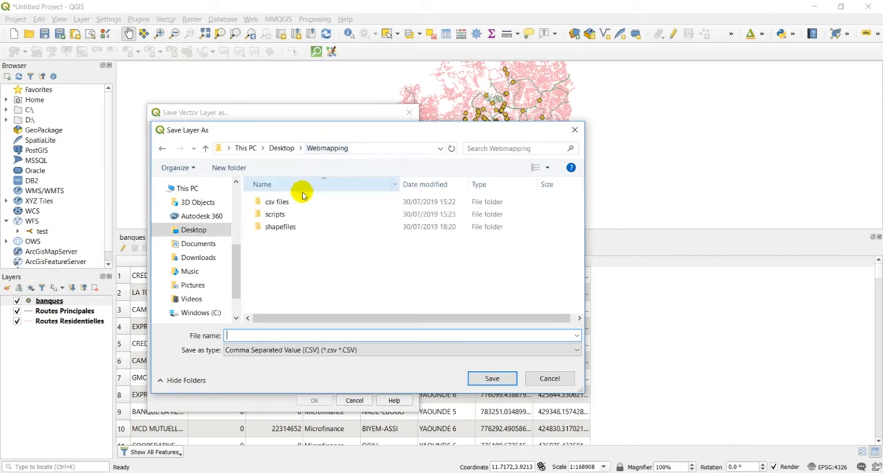
double_click(296, 202)
left_click(257, 336)
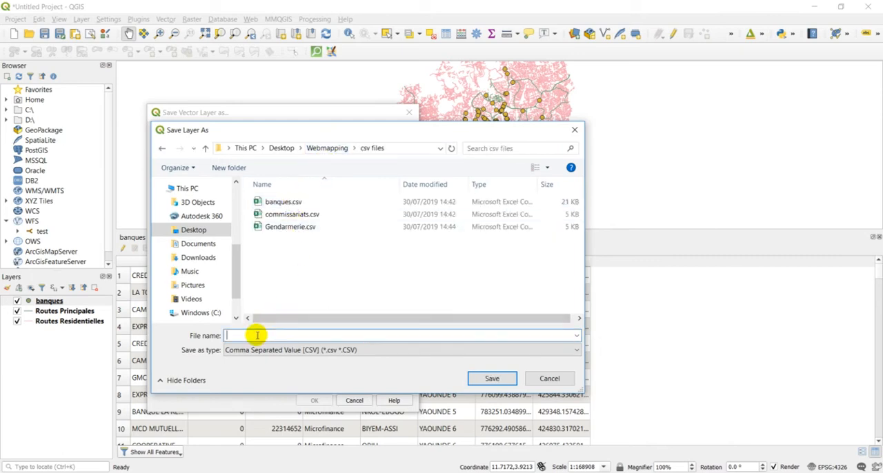
type("banques")
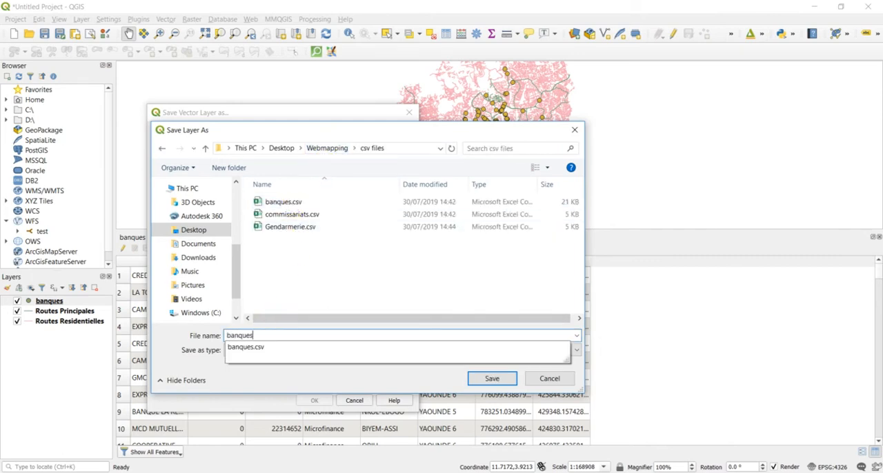
type("_non_spatiales")
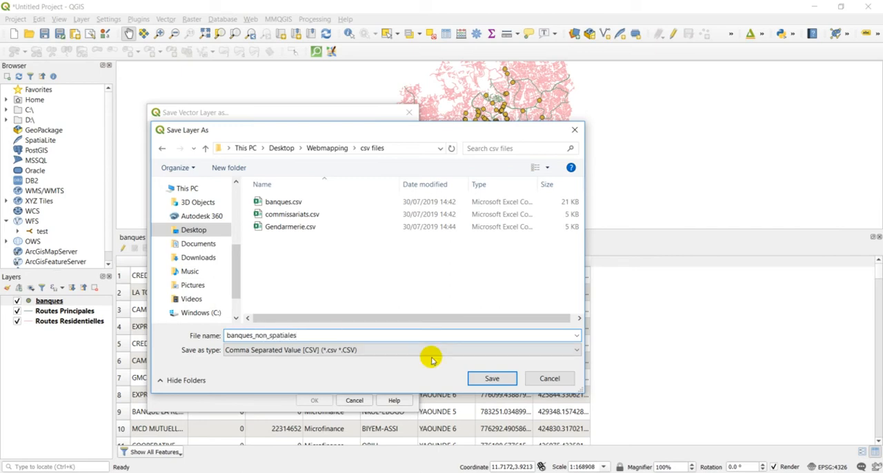
left_click(473, 377)
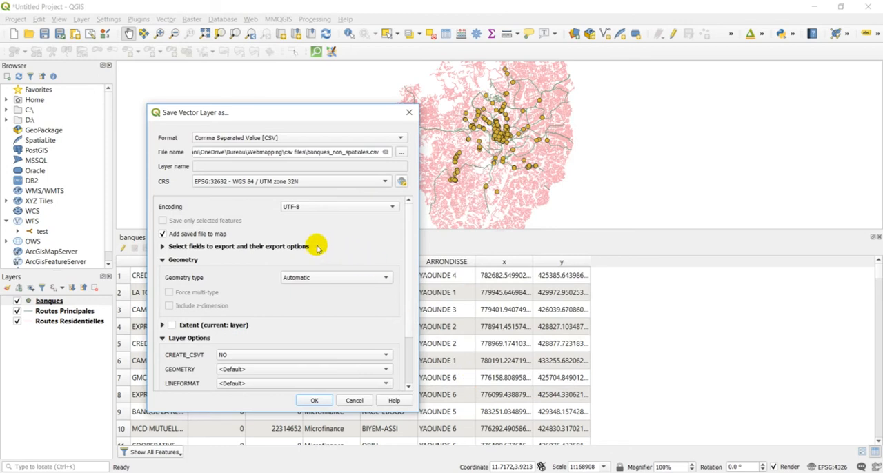
left_click(314, 400)
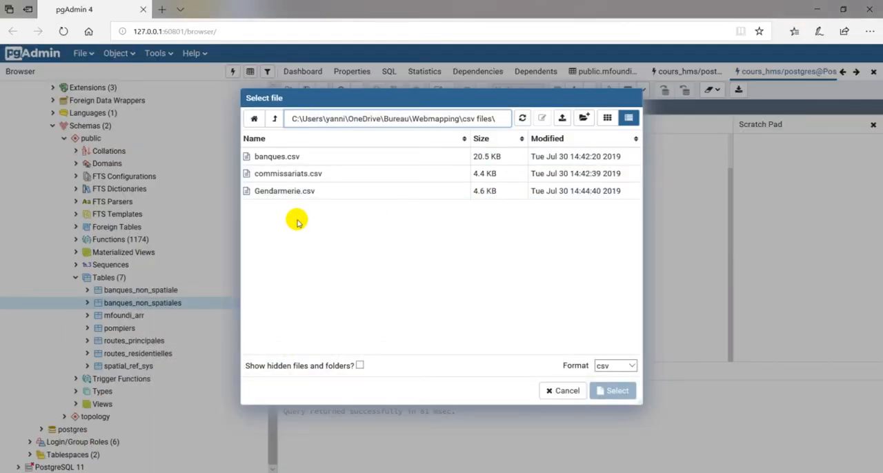
Back in pgAdmin, refresh the file list and choose banques_non_spatiales.csv as the import file.
left_click(522, 118)
left_click(349, 177)
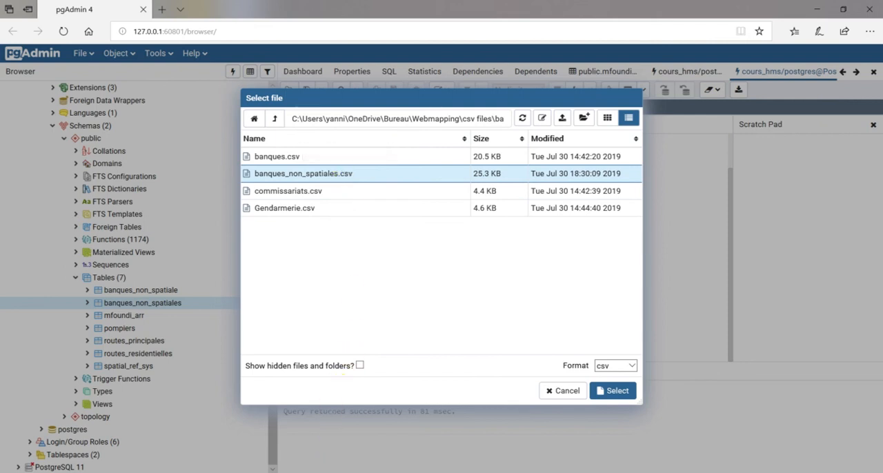
mouse_move(325, 472)
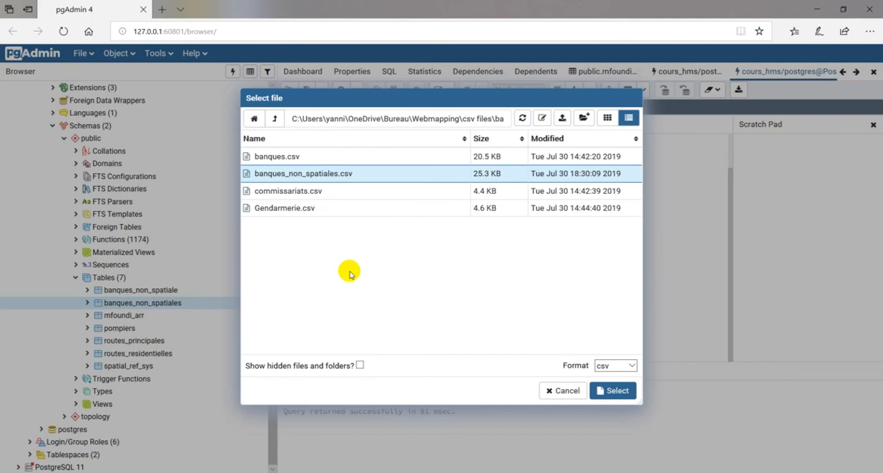
left_click(616, 391)
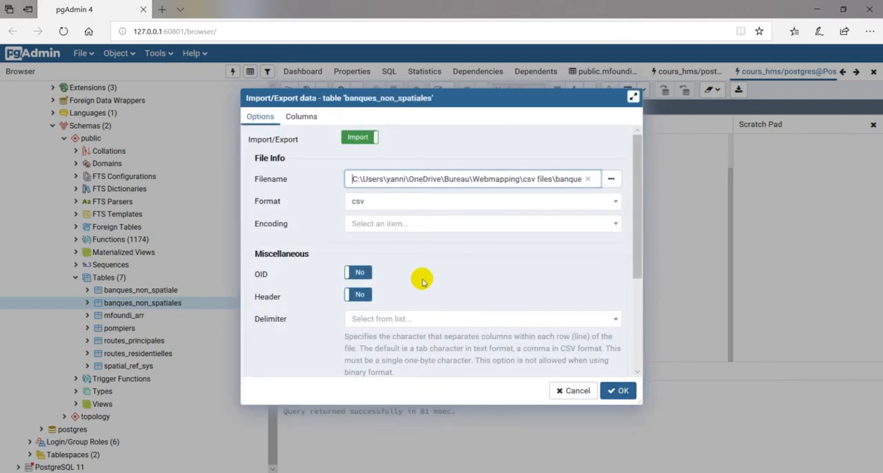
Set the import encoding to UTF8 and enable the header option.
left_click(380, 226)
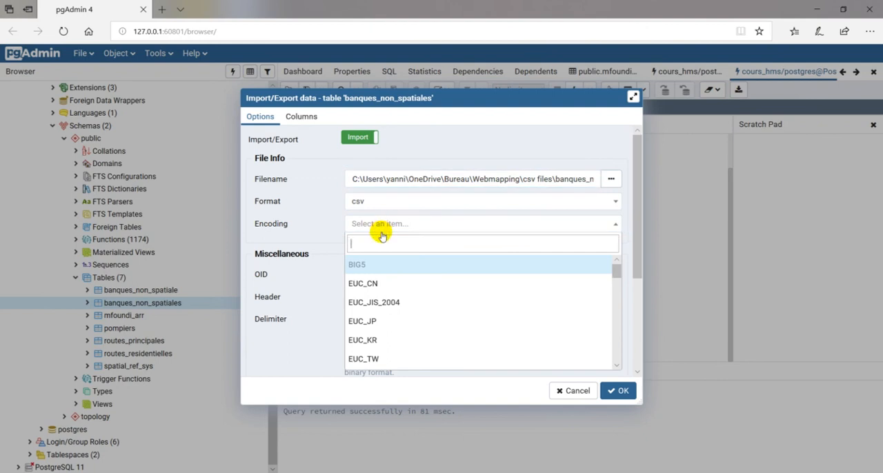
type("utf")
left_click(371, 264)
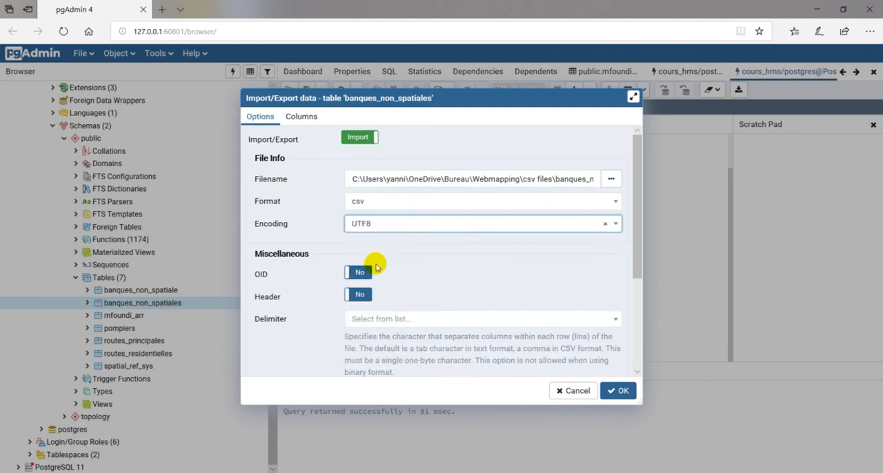
left_click(354, 295)
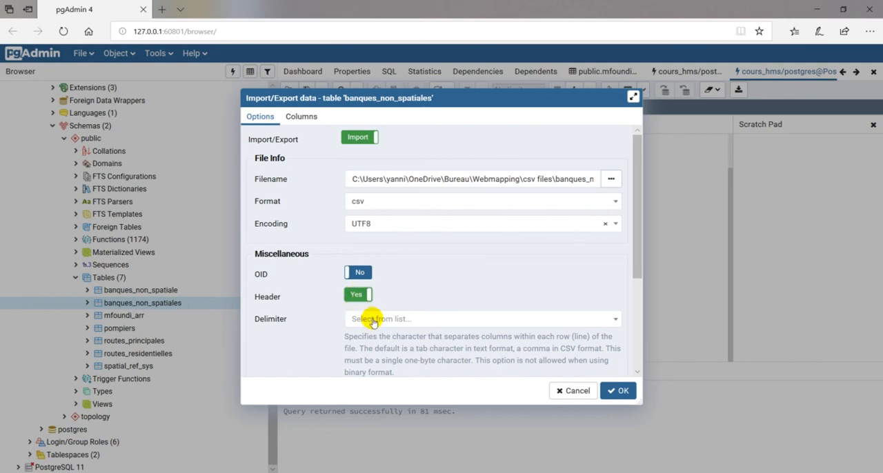
Set the delimiter to a comma and run the import into banques_non_spatiales.
scroll(640, 246, "down", 3)
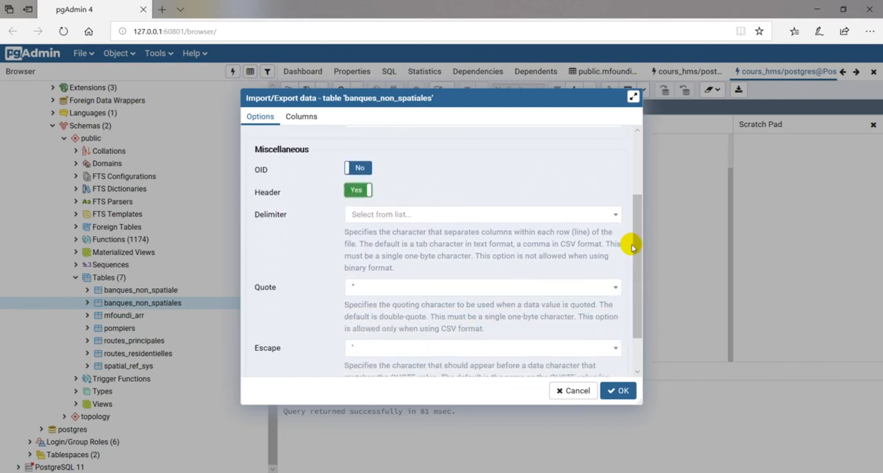
left_click(613, 214)
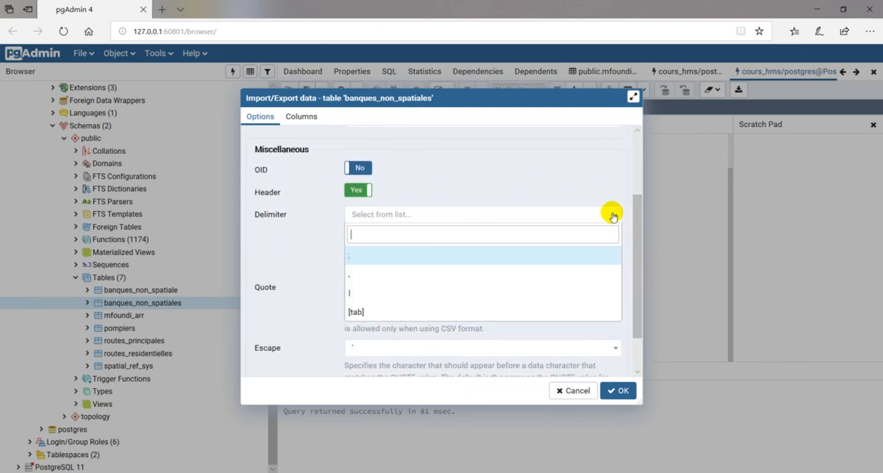
left_click(379, 274)
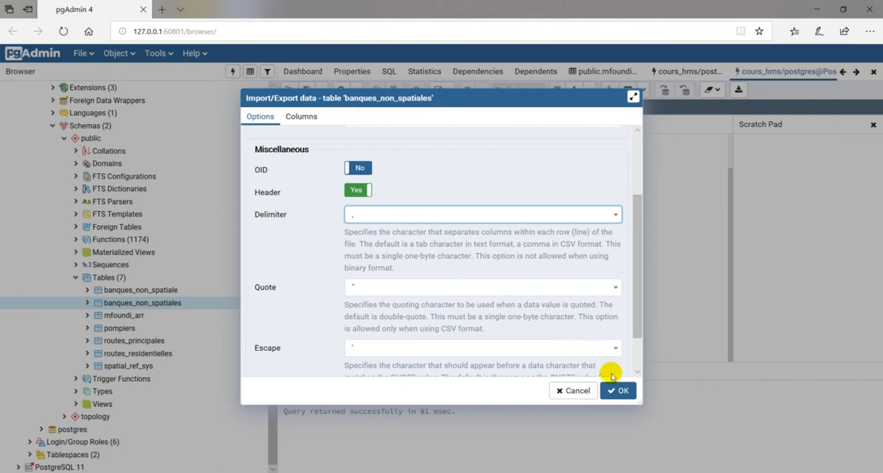
scroll(638, 292, "up", 3)
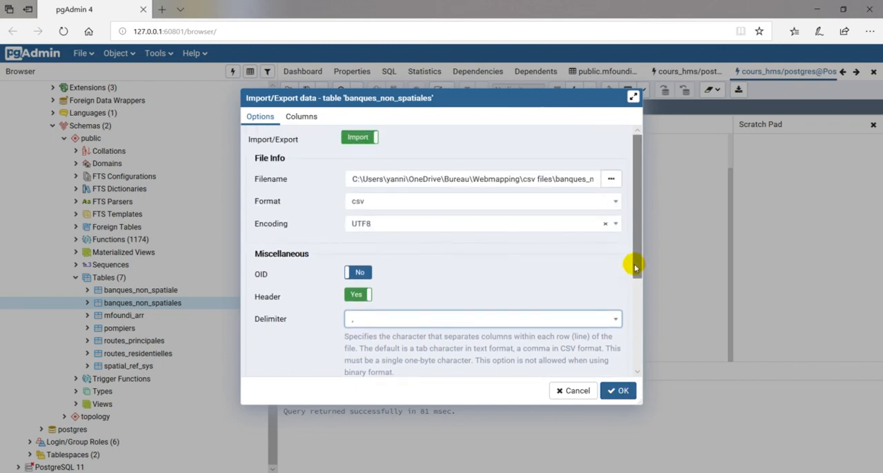
left_click(619, 391)
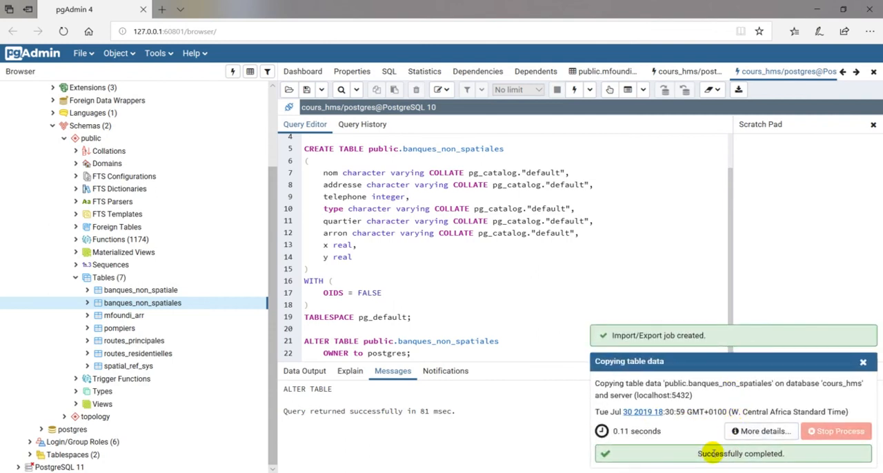
List the columns of the banques_non_spatiales table, display all its rows, and dismiss the import notification.
left_click(87, 304)
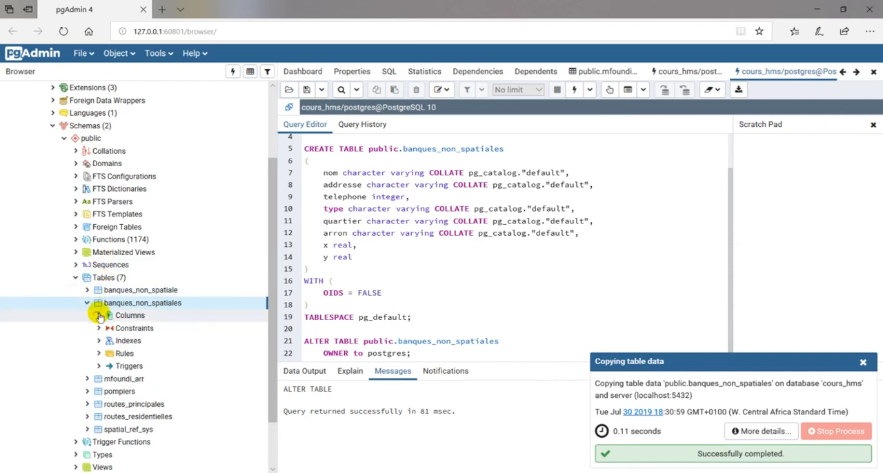
left_click(99, 315)
right_click(121, 303)
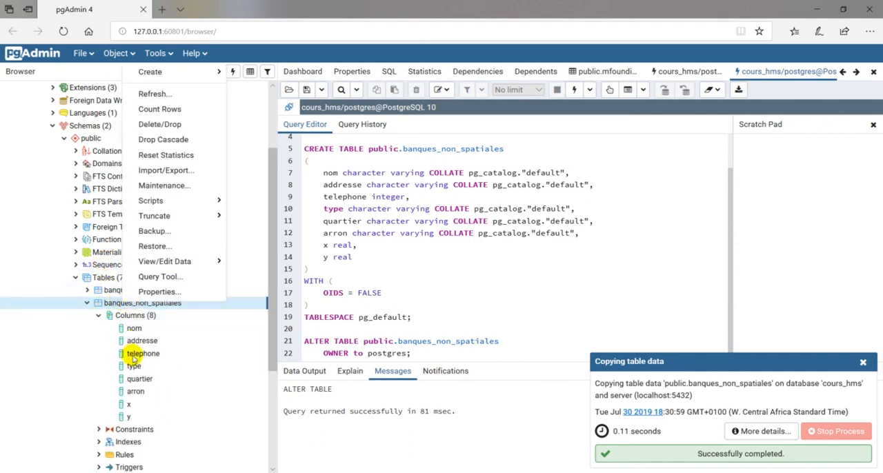
mouse_move(183, 261)
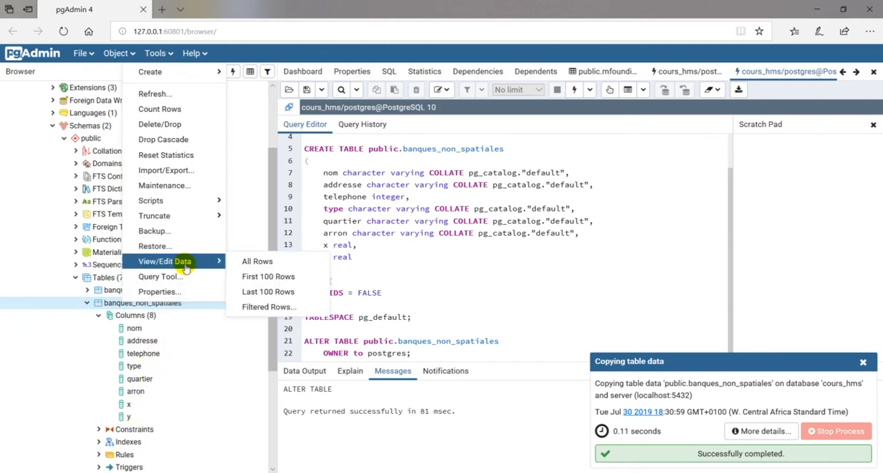
left_click(251, 261)
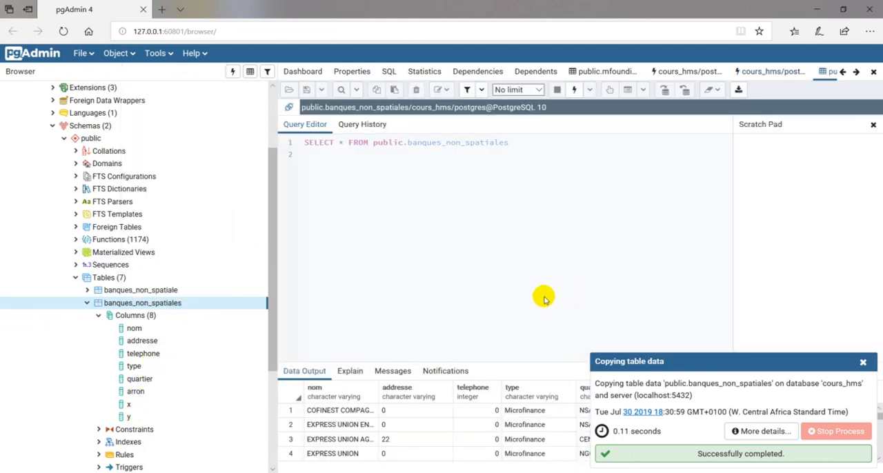
left_click_drag(467, 361, 474, 232)
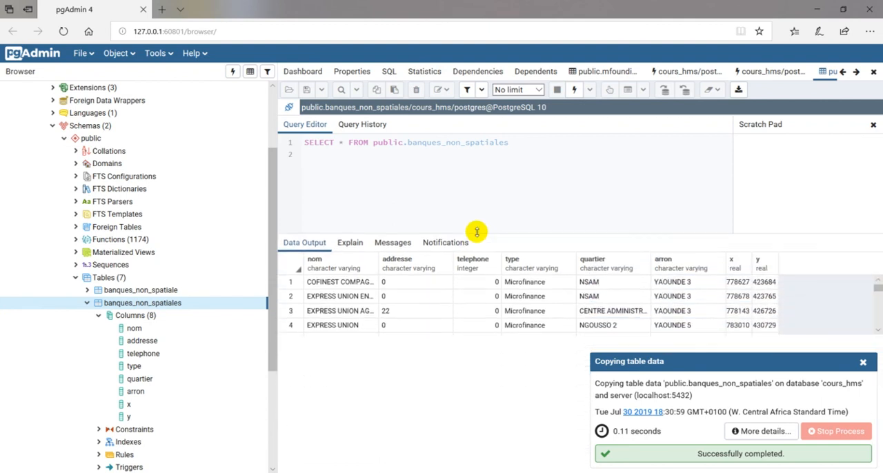
left_click(862, 362)
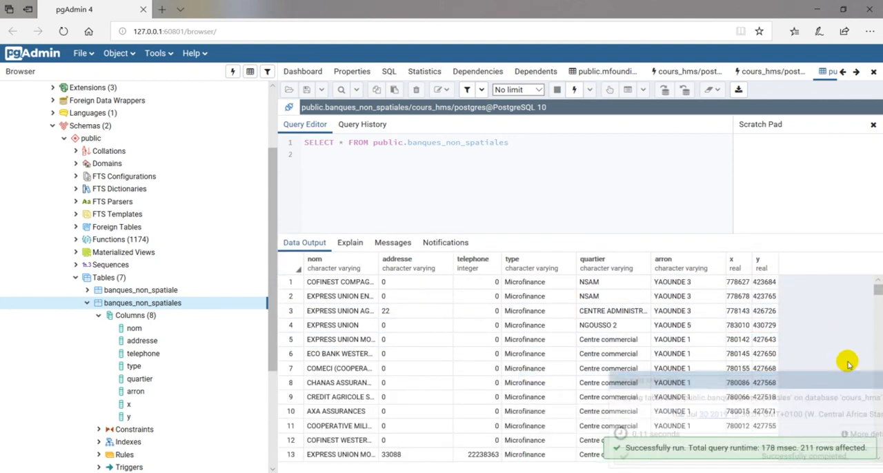
Collapse banques_non_spatiales, expand the similarly named banques_non_spatiale table and display all its rows.
left_click(88, 304)
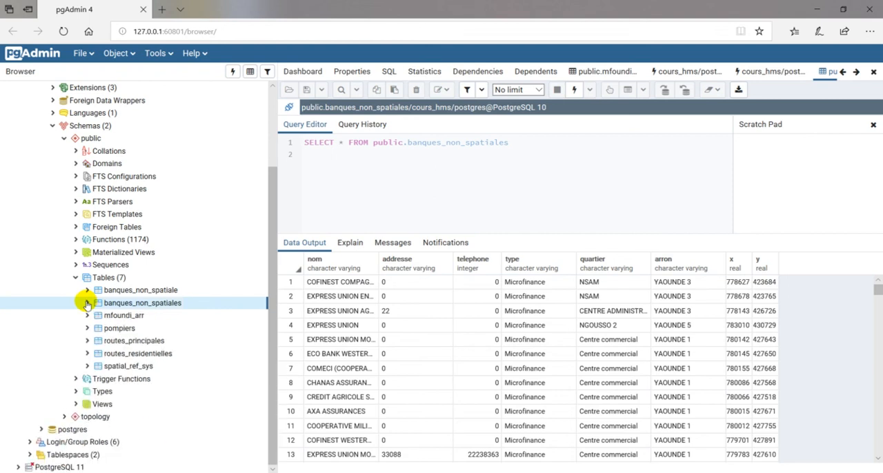
left_click(88, 290)
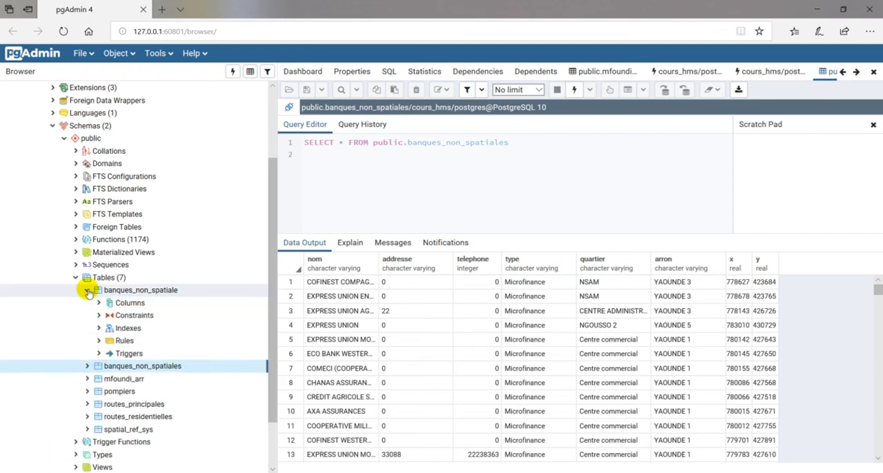
right_click(131, 293)
mouse_move(200, 252)
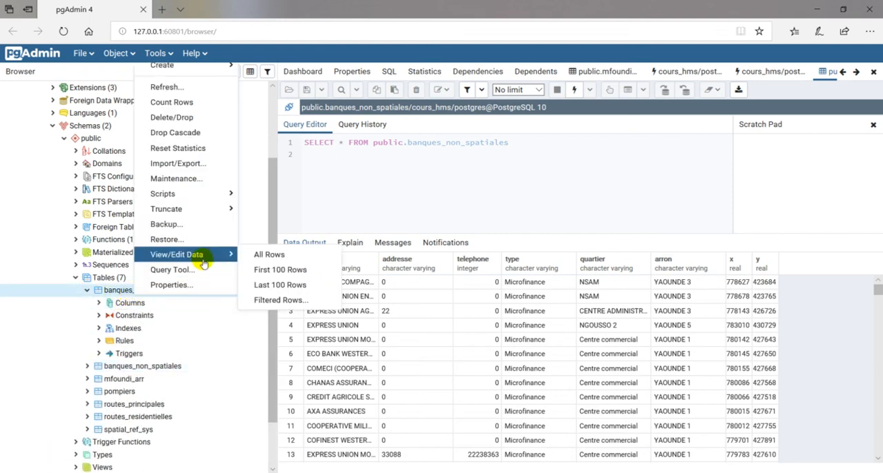
left_click(268, 253)
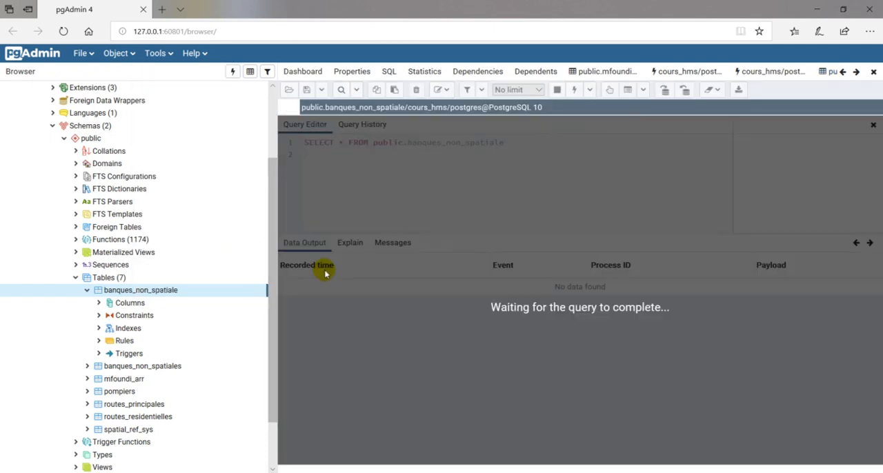